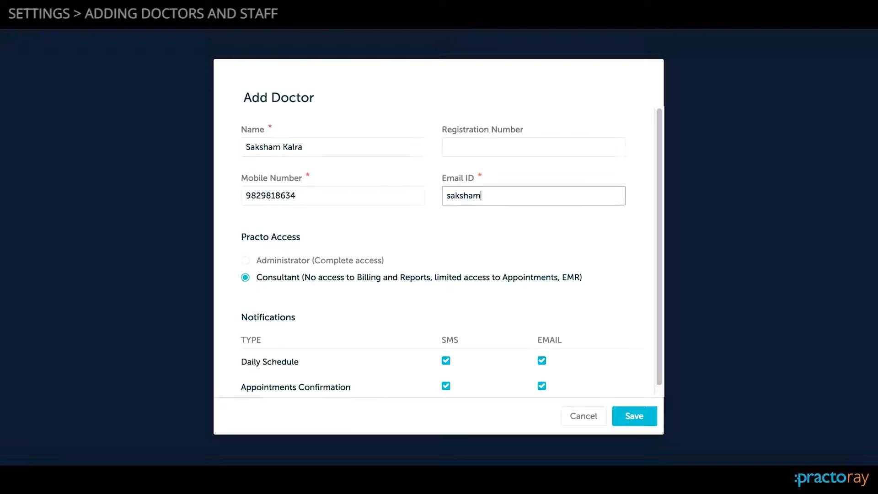
- Complete the new doctor's e-mail address and set their Practo access to Consultant
text(@gmail.com)
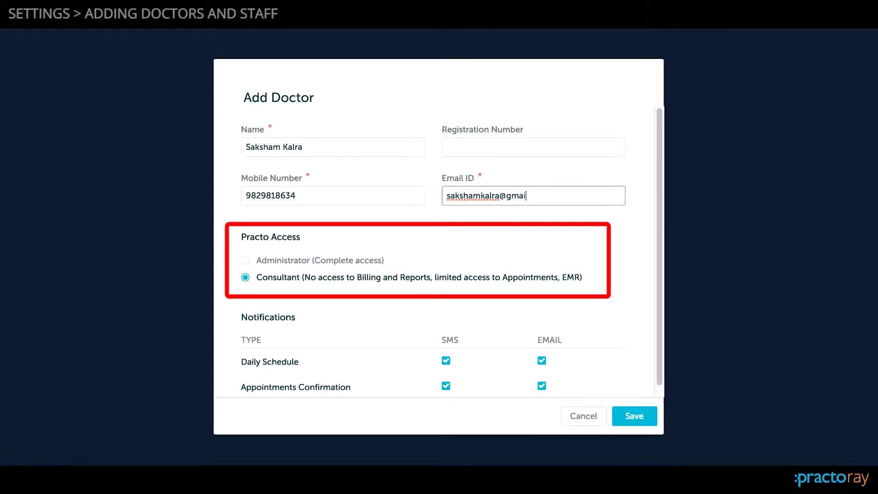
click(286, 259)
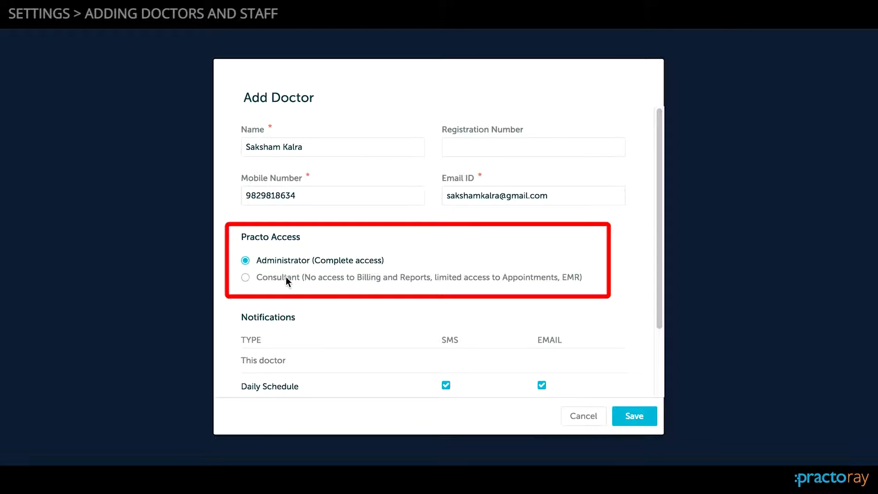
click(286, 276)
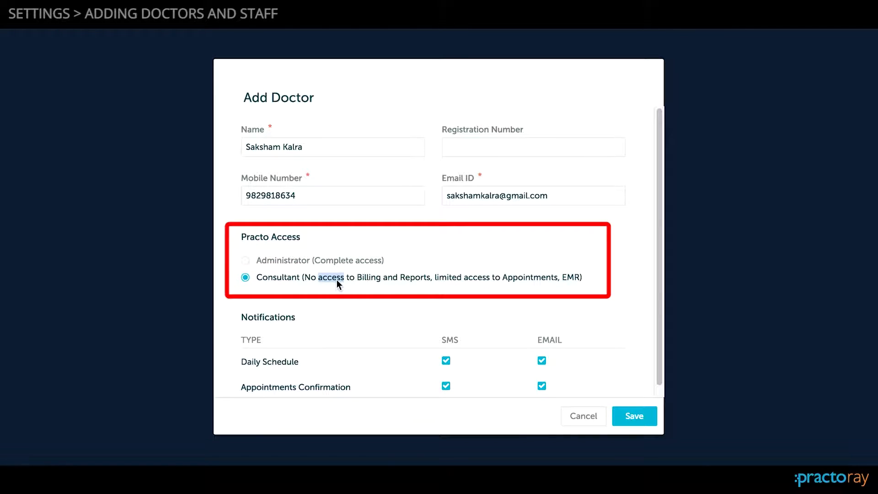
drag(301, 276, 407, 289)
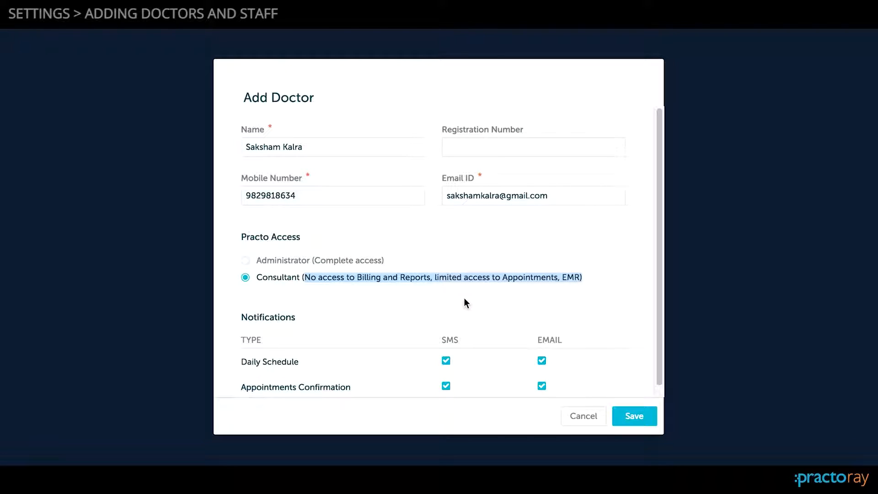
scroll(464, 298, down, 1)
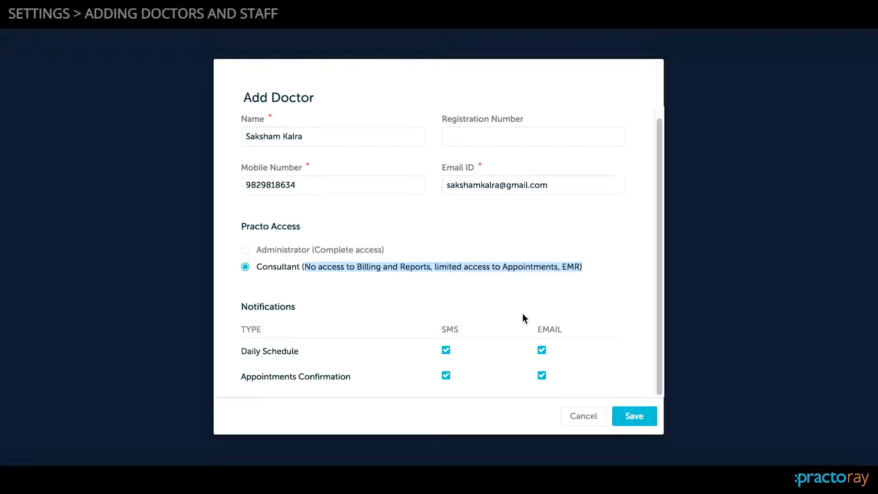
- Enter the doctor's registration number in the new doctor record
drag(446, 167, 480, 159)
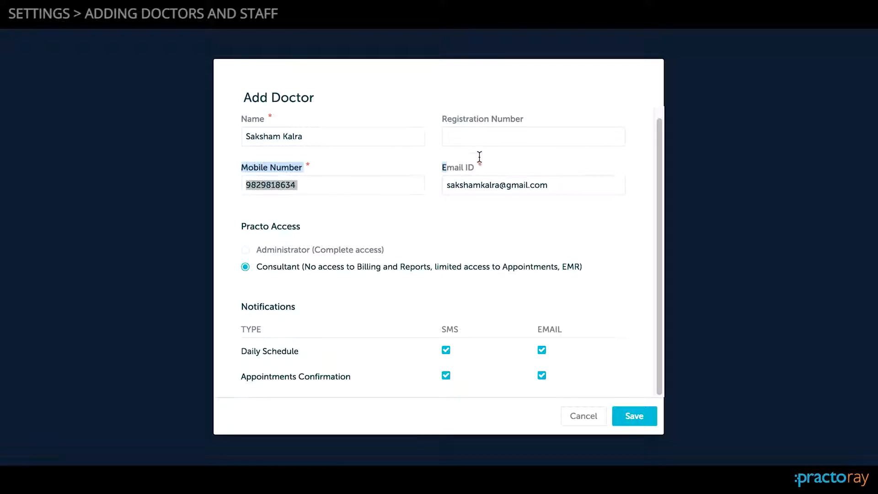
click(416, 153)
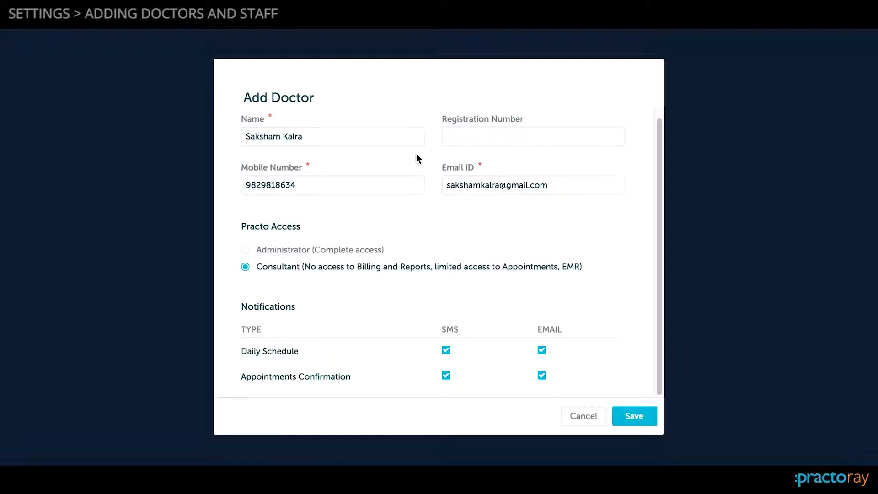
click(476, 135)
text(xyz)
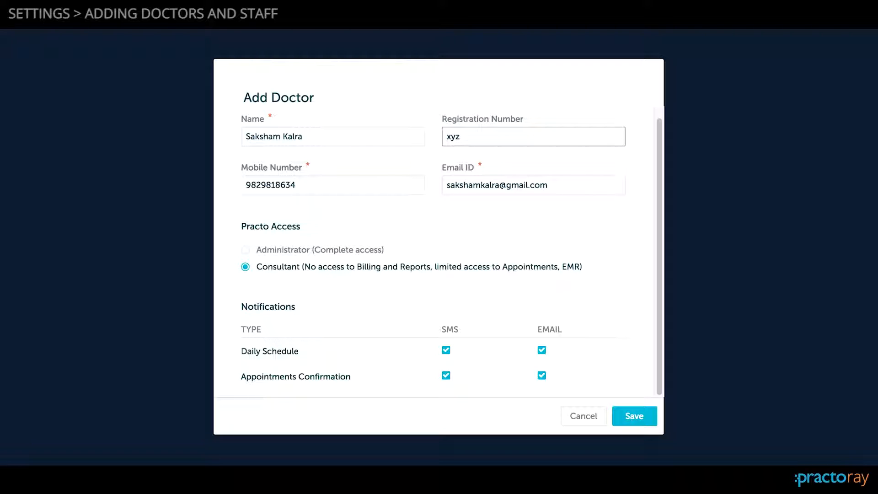
text(231)
- Save the new doctor with Daily Schedule SMS notifications enabled, and check their entry in the practice staff list
triple_click(274, 354)
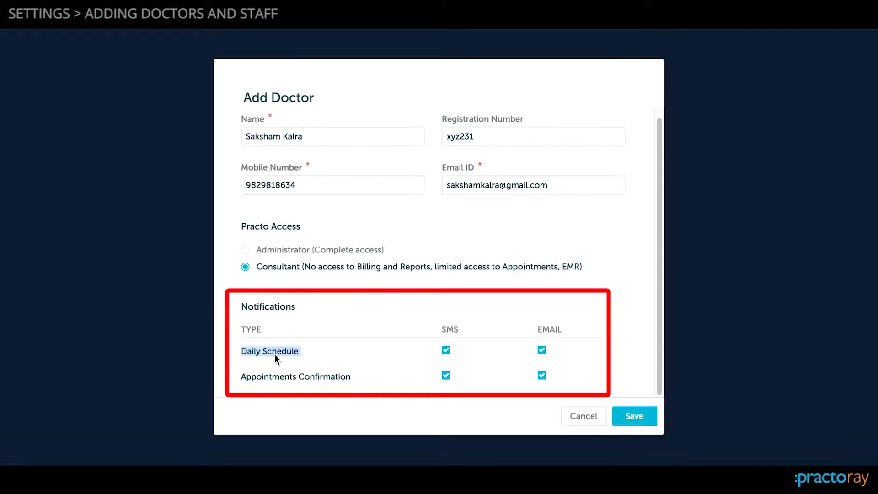
click(448, 352)
click(447, 352)
click(639, 420)
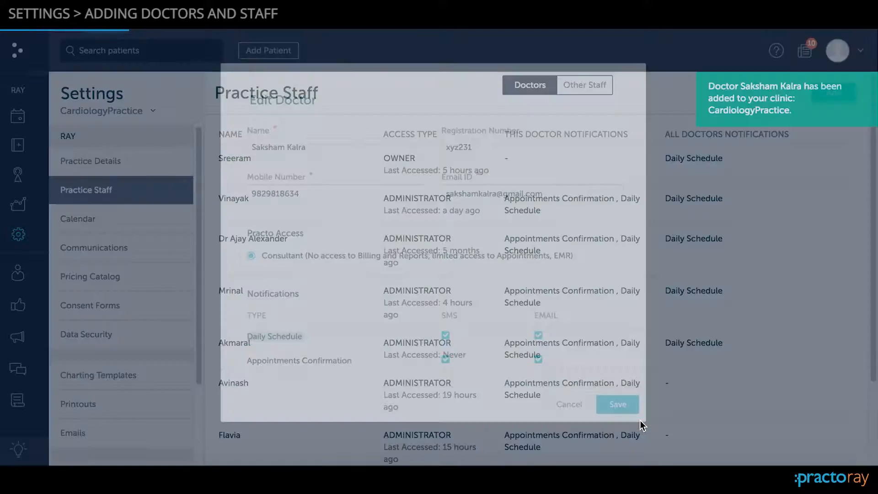
scroll(621, 329, down, 3)
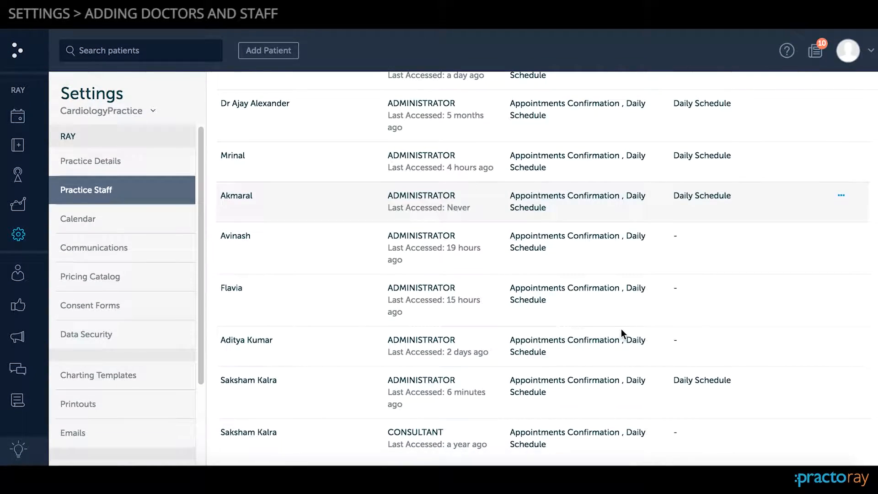
triple_click(257, 438)
scroll(256, 435, up, 3)
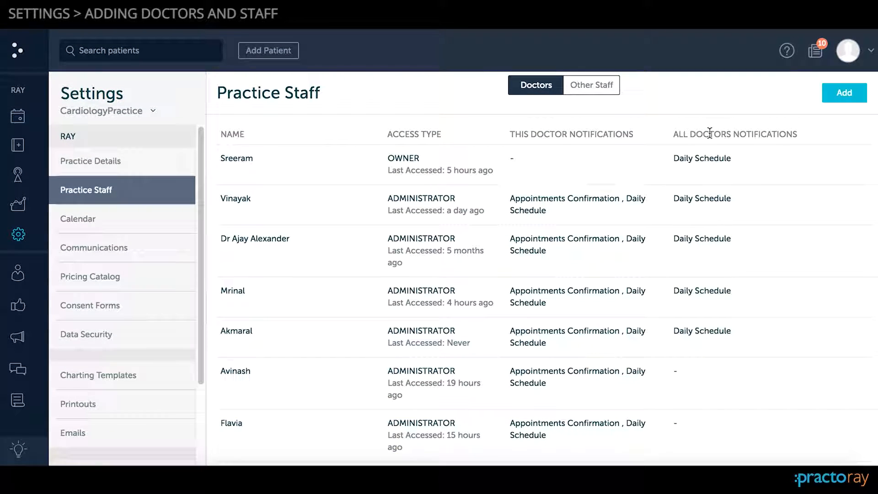
- Start a new staff record under Other Staff and enter the staff member's name
click(596, 95)
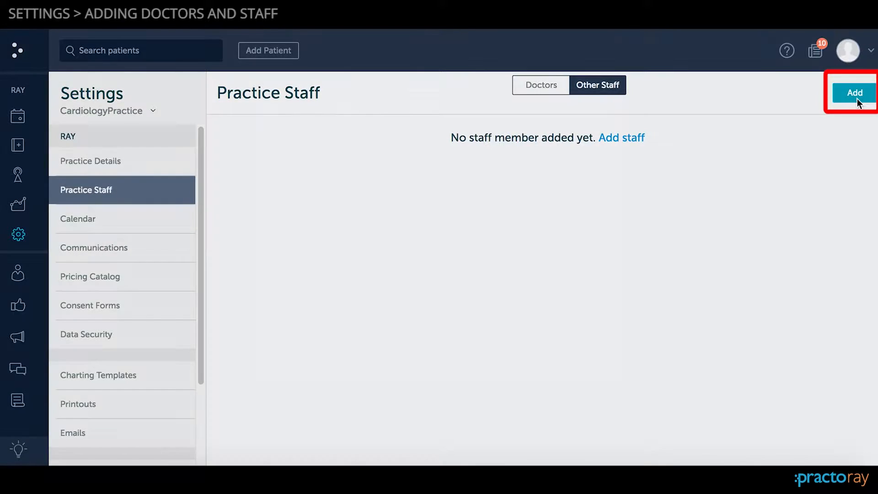
click(857, 100)
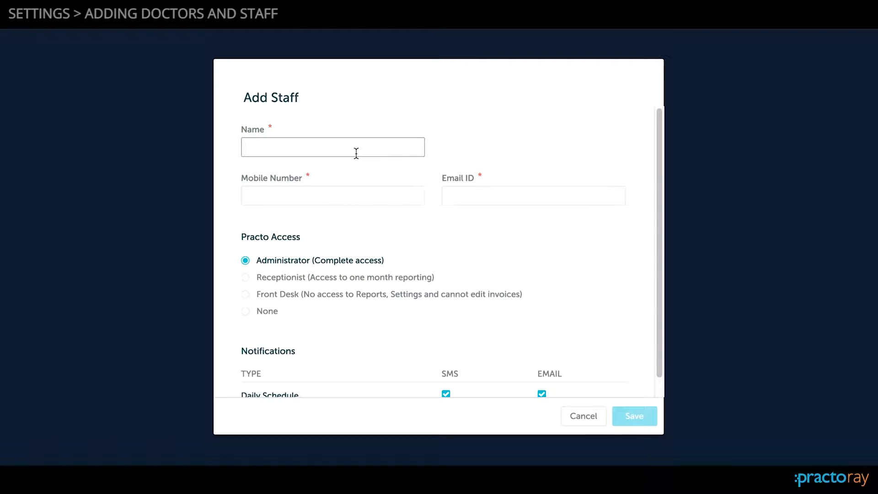
text(New)
key(BackSpace)
key(BackSpace)
key(BackSpace)
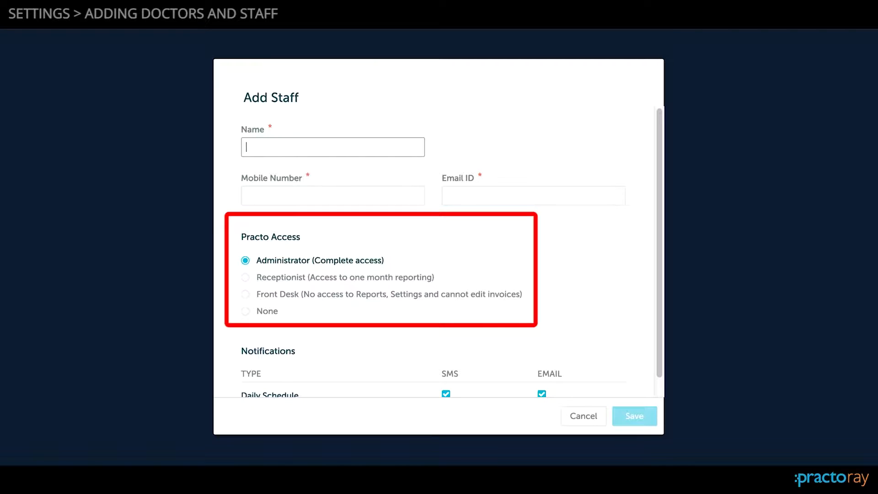
text(Vishnu)
key(Tab)
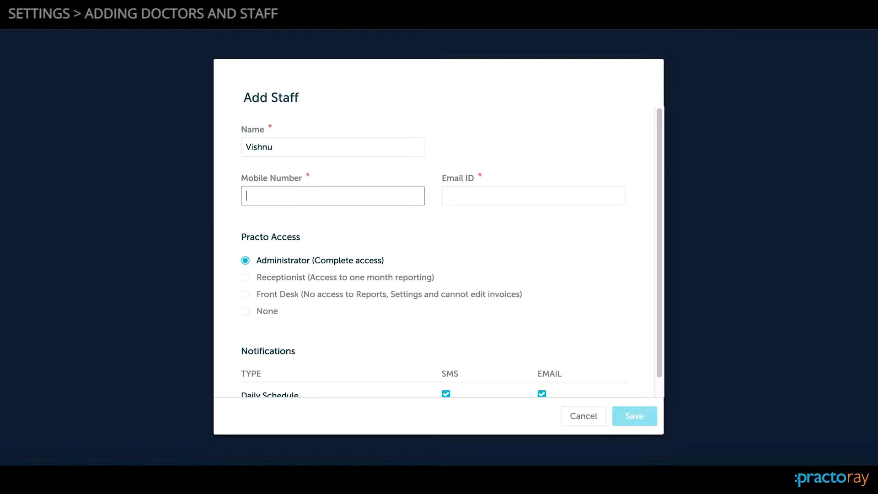
- Enter the mobile number of the new staff member
text(886108)
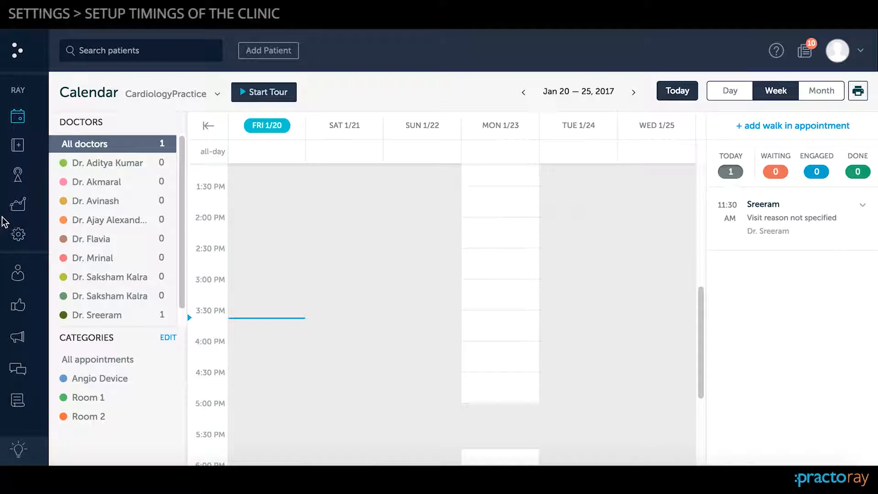
- Set the default appointment duration to 1 hour in the practice's calendar settings
click(33, 237)
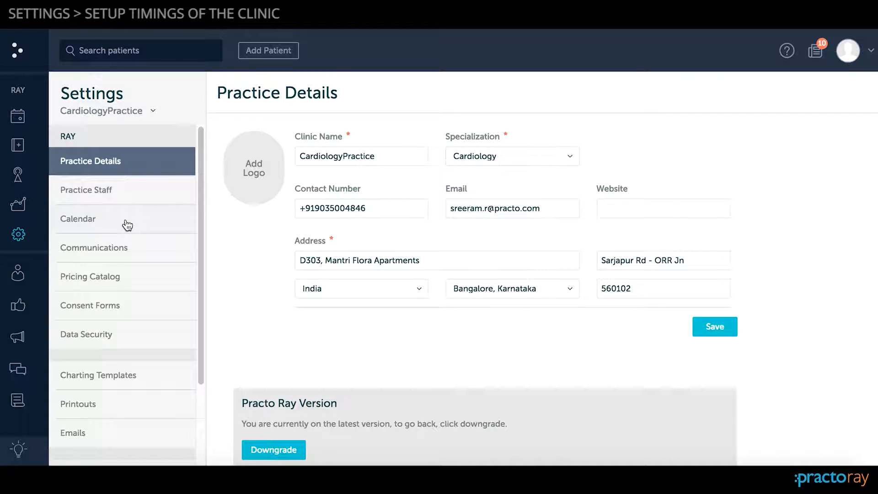
click(128, 224)
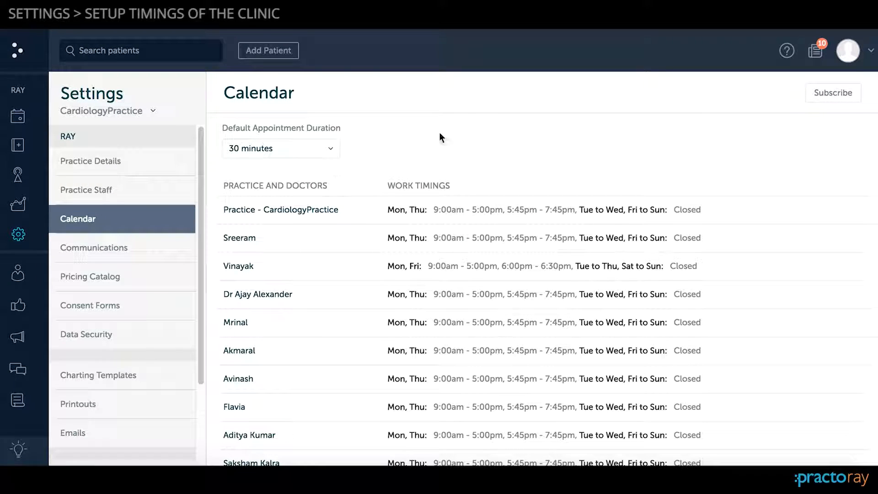
scroll(463, 173, down, 1)
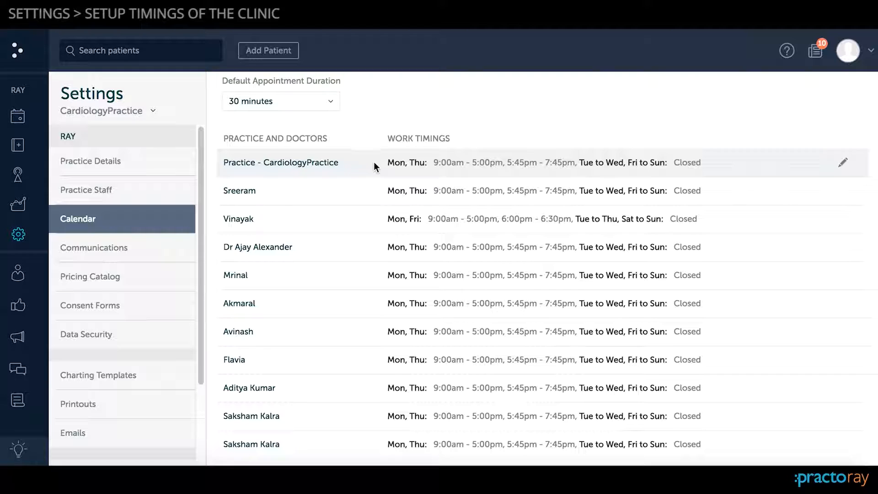
scroll(338, 156, up, 1)
click(304, 150)
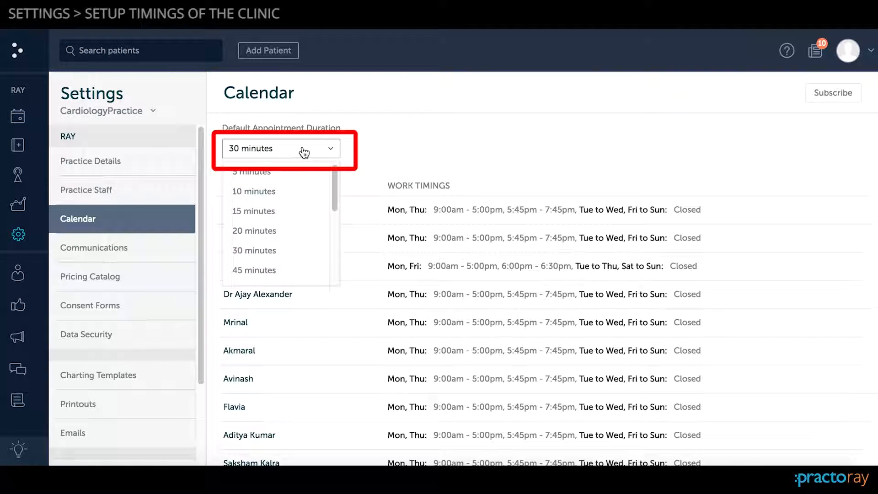
scroll(303, 201, down, 1)
scroll(304, 201, down, 4)
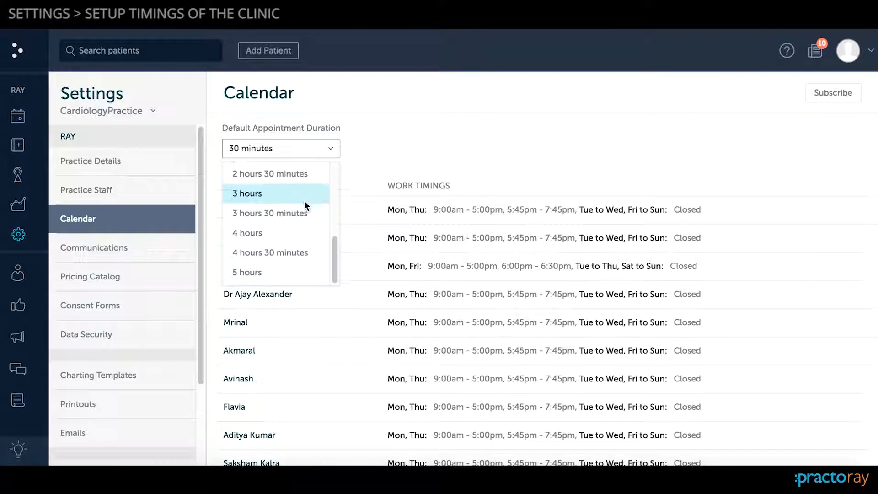
scroll(304, 201, down, 1)
scroll(304, 202, up, 3)
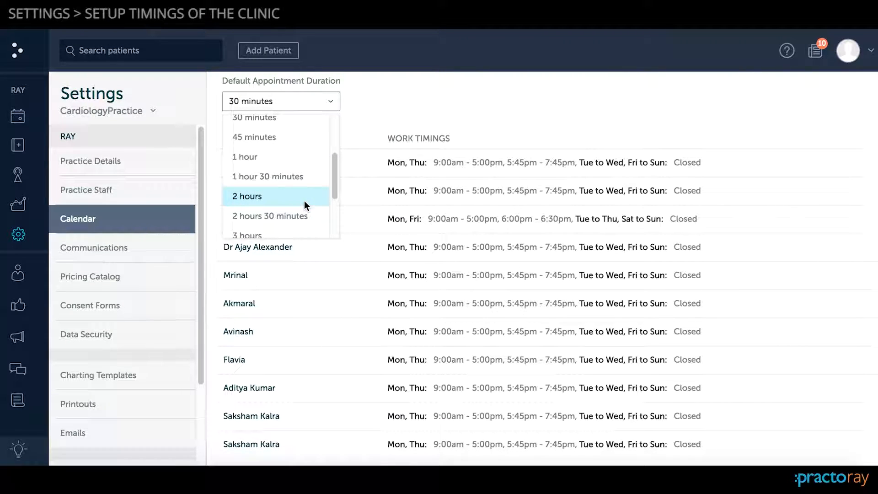
click(280, 156)
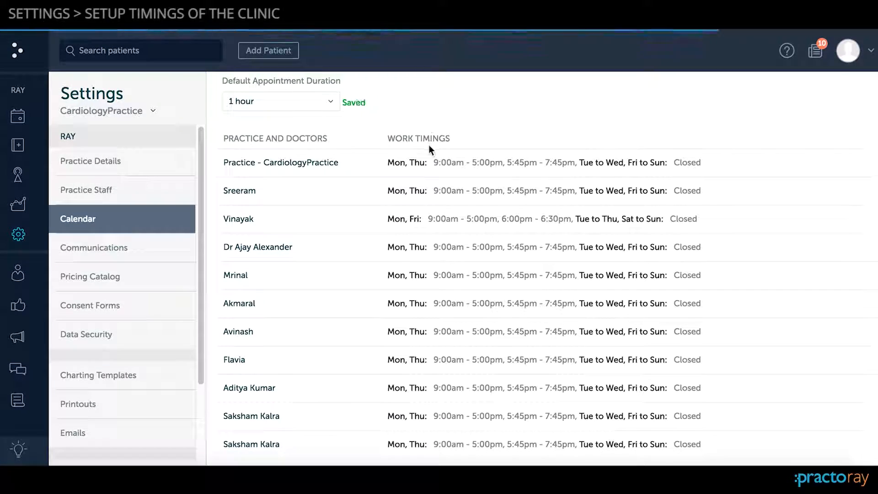
- Edit the CardiologyPractice work timings to include Tuesday and Friday and exclude Thursday
scroll(427, 150, up, 1)
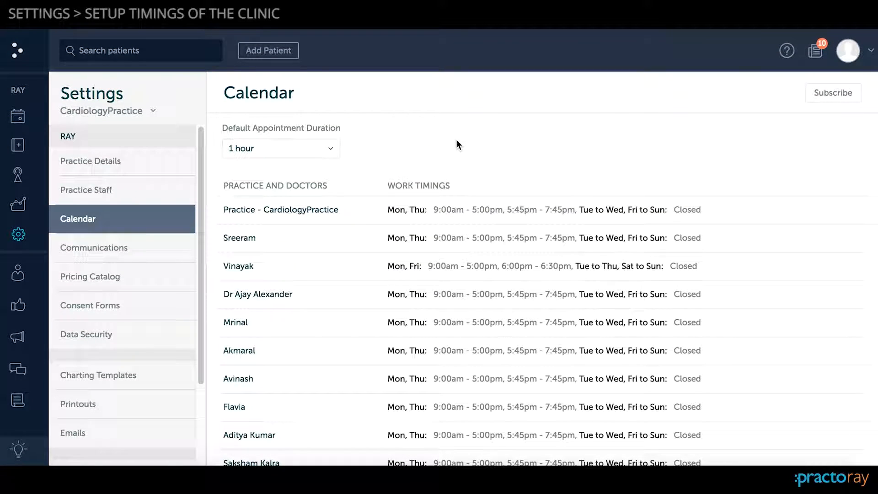
click(843, 210)
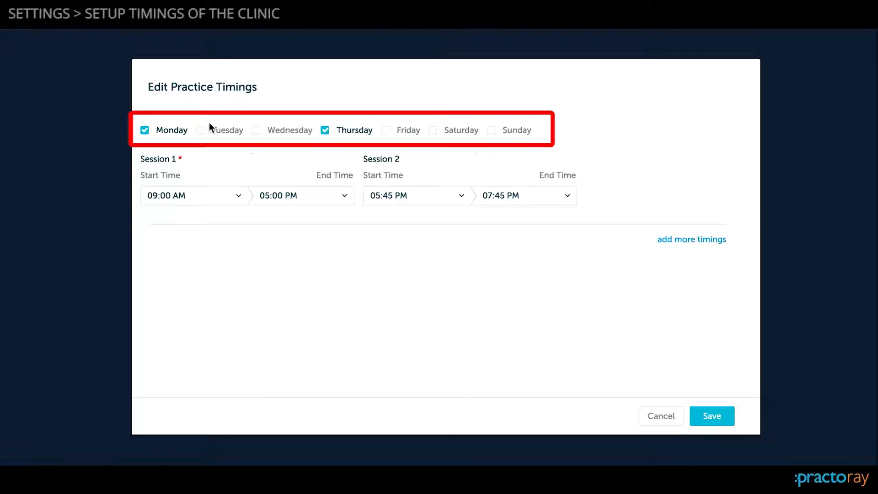
click(200, 131)
click(387, 132)
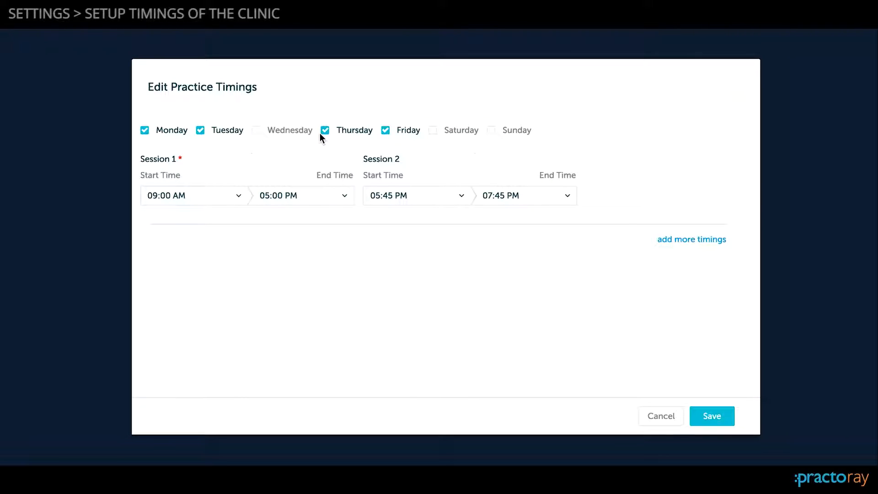
click(325, 130)
click(218, 197)
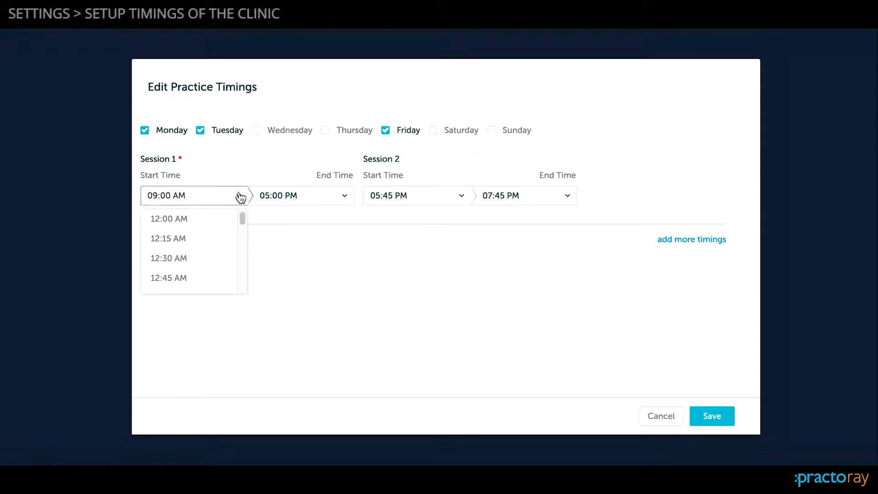
click(428, 203)
click(427, 203)
click(427, 203)
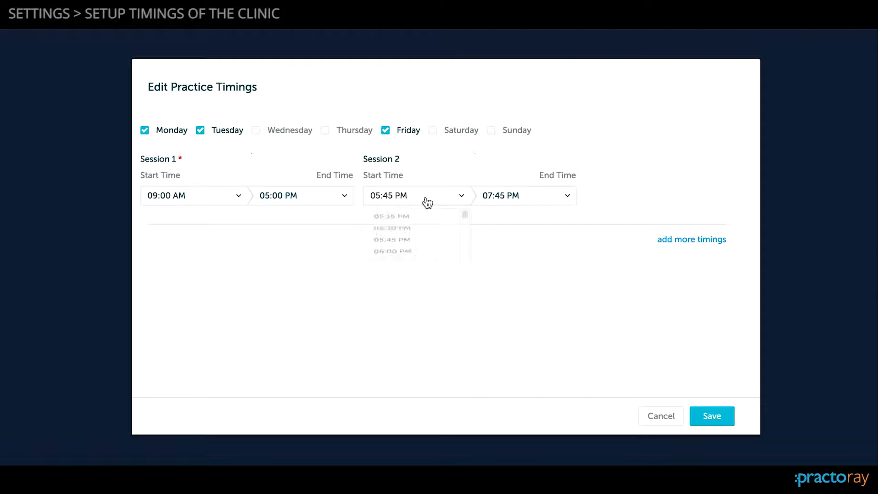
click(427, 202)
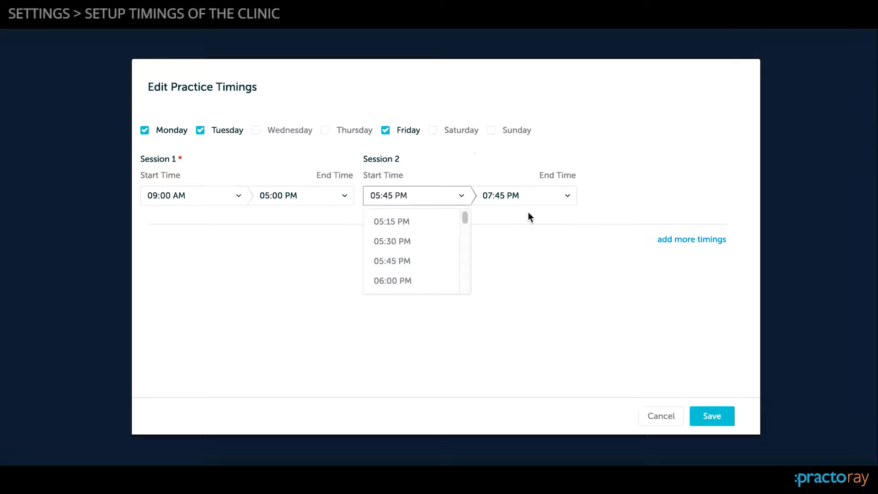
click(616, 208)
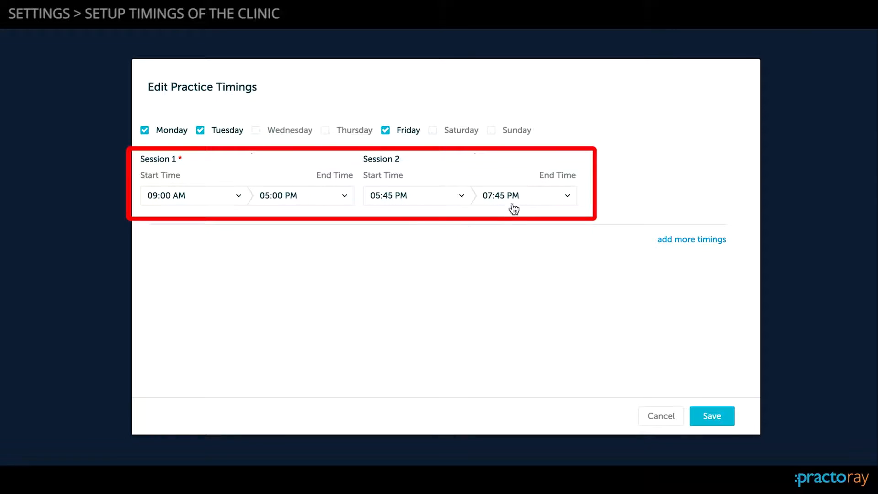
- Set the end time of Session 2 to 08:15 PM for the Monday, Tuesday and Friday timings
click(542, 198)
scroll(537, 273, down, 1)
scroll(536, 273, down, 5)
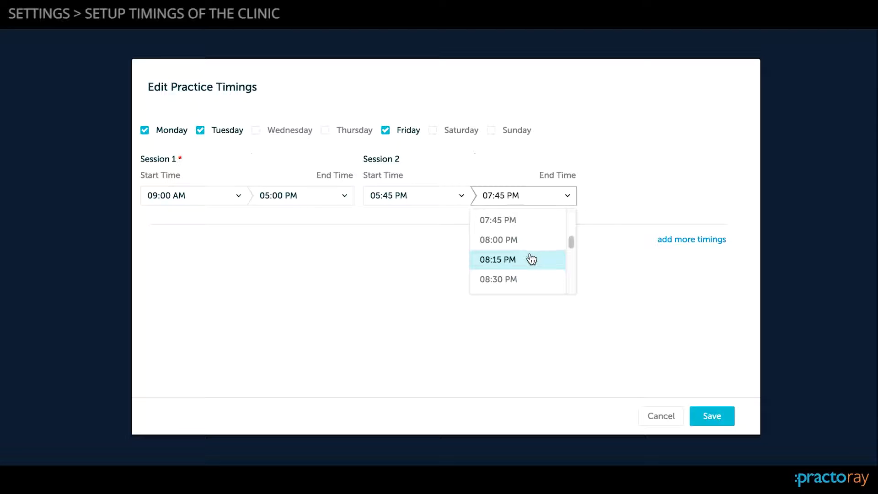
click(526, 257)
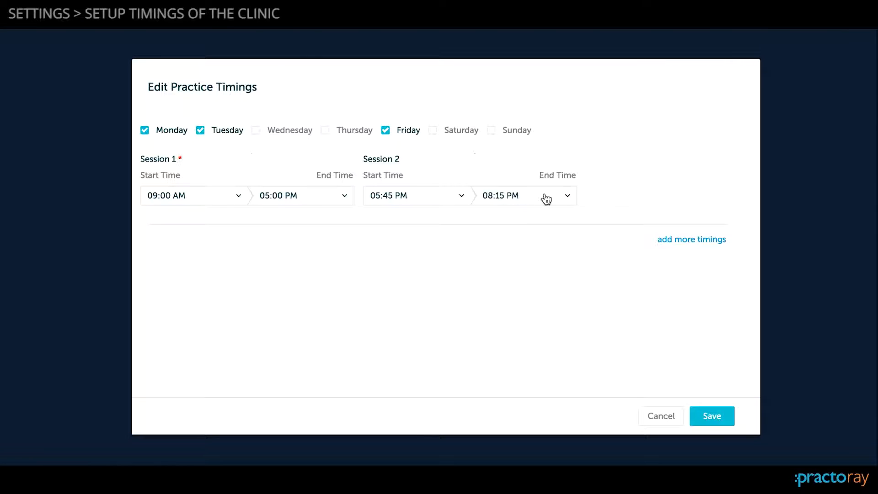
- Add a separate Wednesday timing with Session 1 starting at 07:15 AM, choose its end time and save the practice timings
click(680, 239)
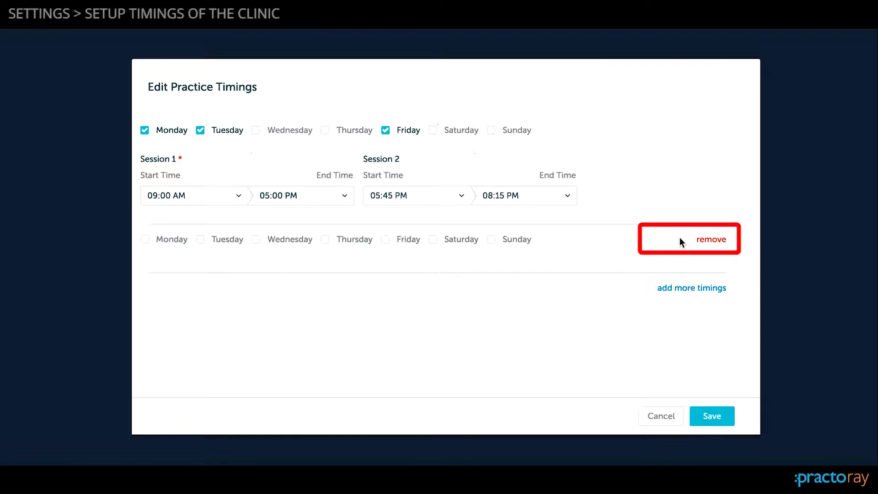
click(255, 241)
click(236, 308)
scroll(211, 377, down, 10)
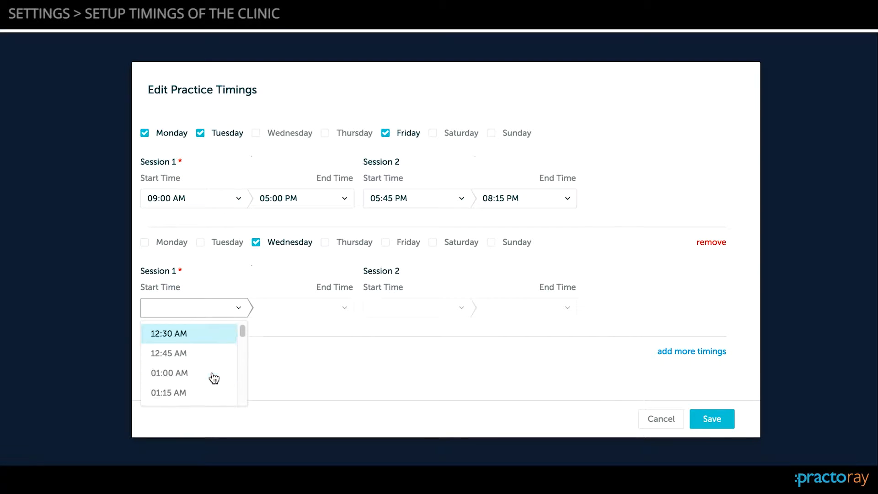
scroll(213, 376, down, 2)
click(212, 381)
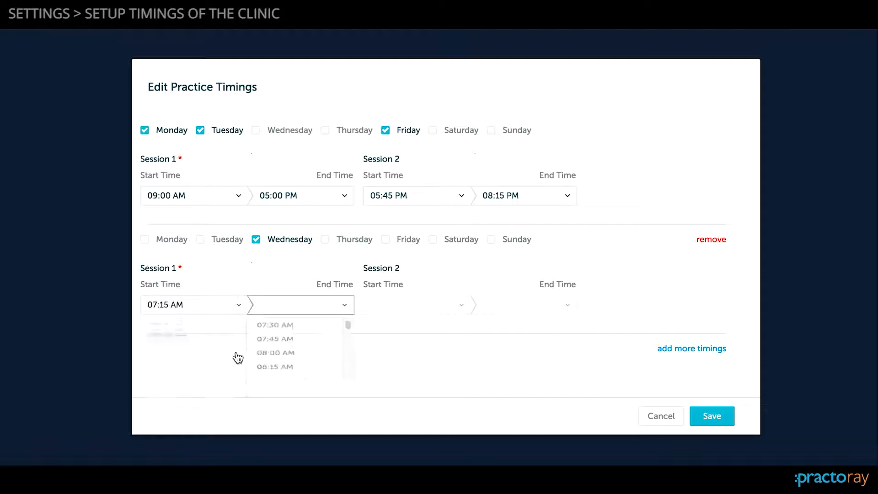
click(303, 394)
click(712, 416)
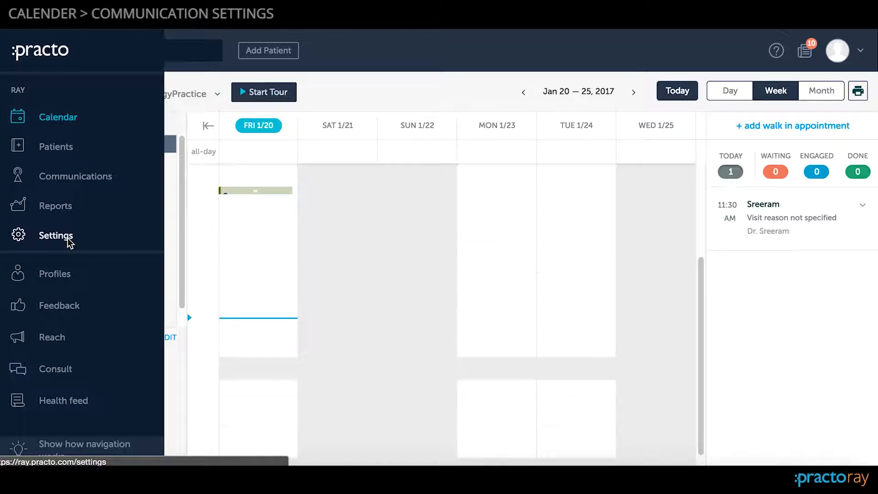
- Open the Communications settings of CardiologyPractice
click(67, 238)
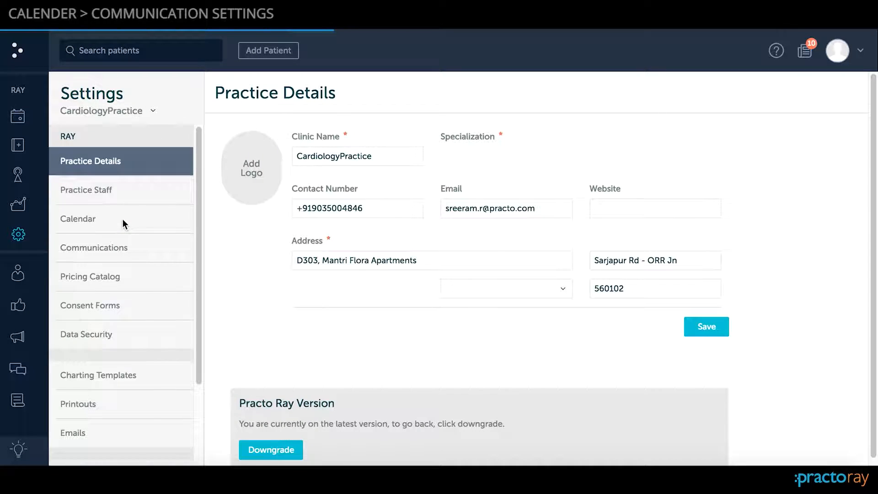
click(128, 251)
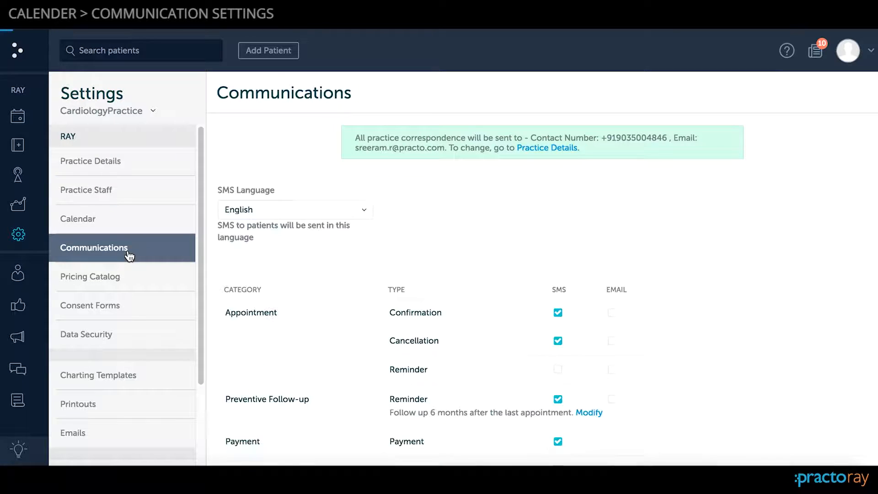
double_click(284, 96)
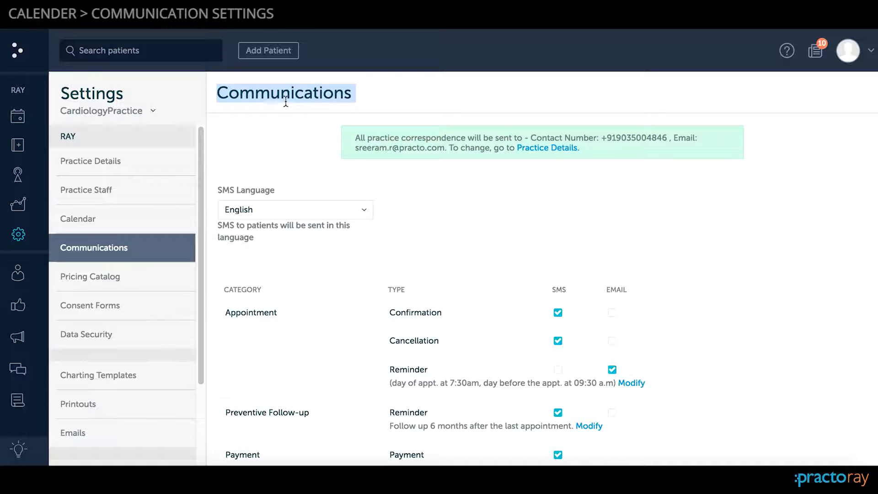
click(386, 104)
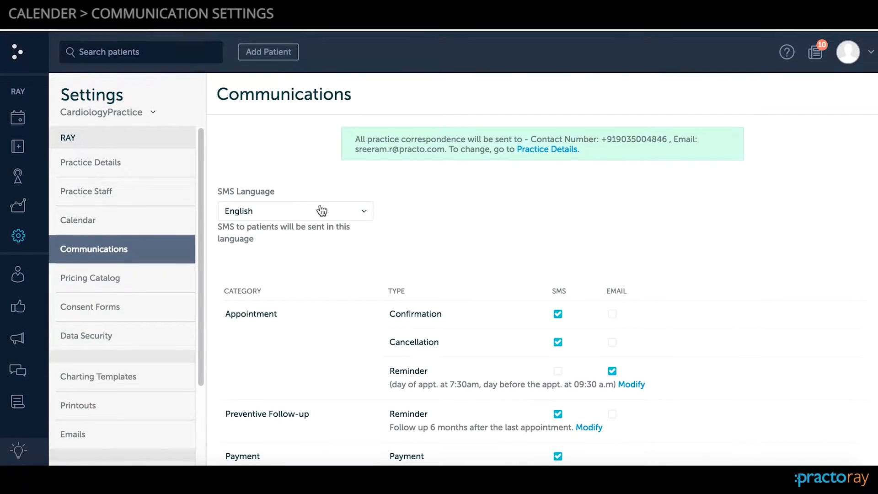
- Set the language for SMS sent to patients to Hindi
click(313, 211)
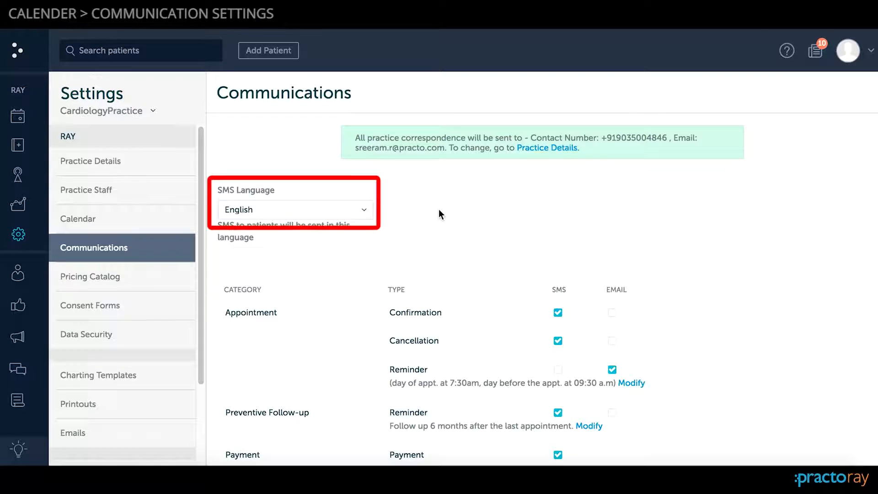
click(320, 212)
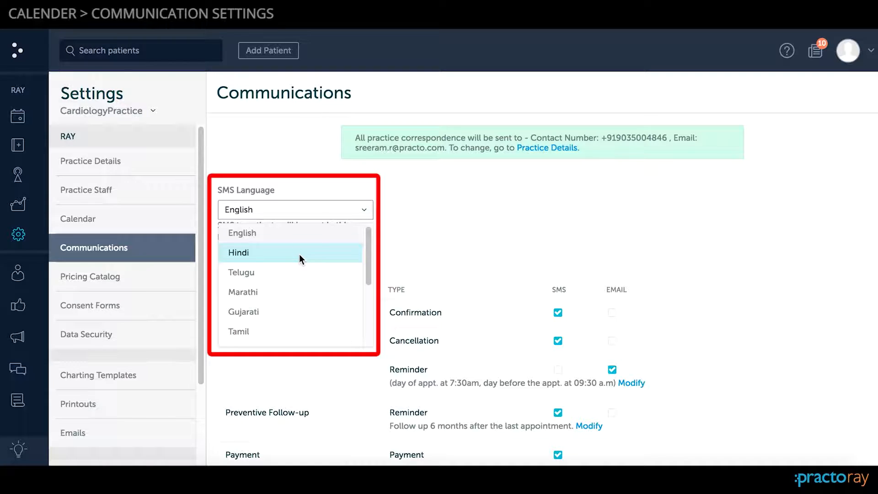
scroll(300, 261, down, 5)
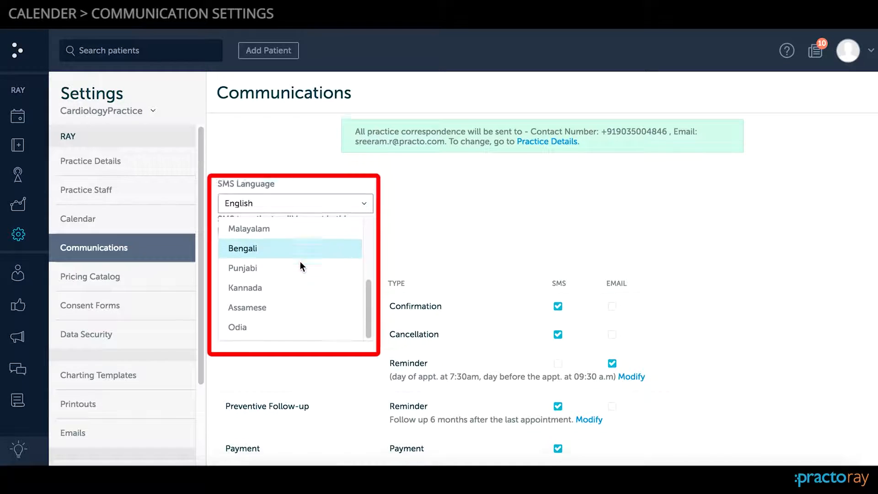
scroll(300, 262, up, 5)
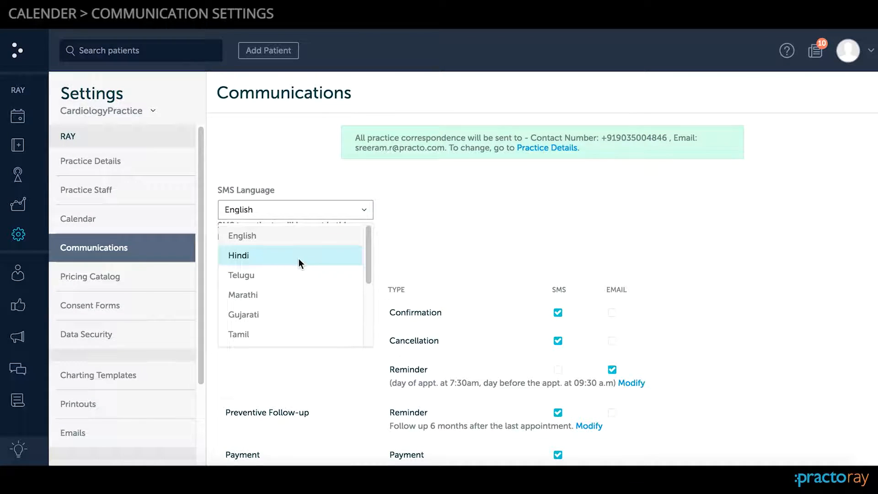
click(298, 256)
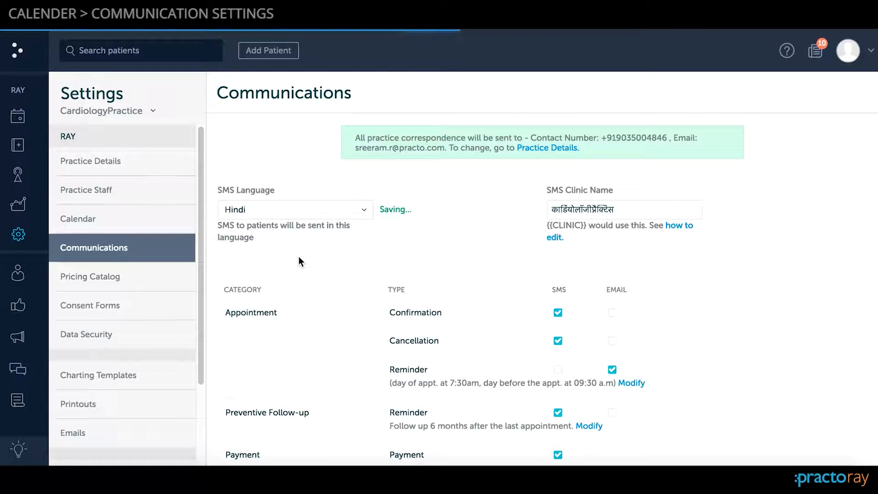
- Return the patient SMS language to English
click(330, 208)
scroll(322, 241, down, 3)
scroll(322, 241, up, 4)
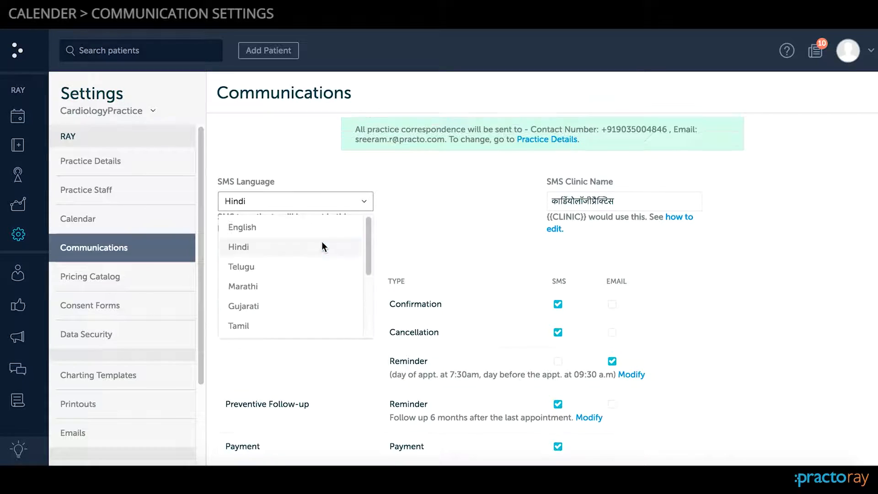
click(308, 236)
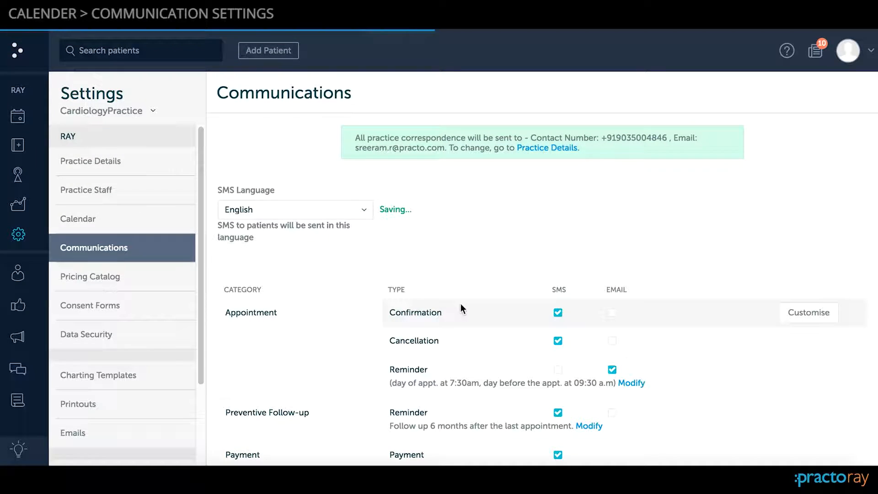
- Switch appointment confirmations from SMS to email and also enable email for appointment cancellations
scroll(461, 306, down, 1)
scroll(460, 306, down, 3)
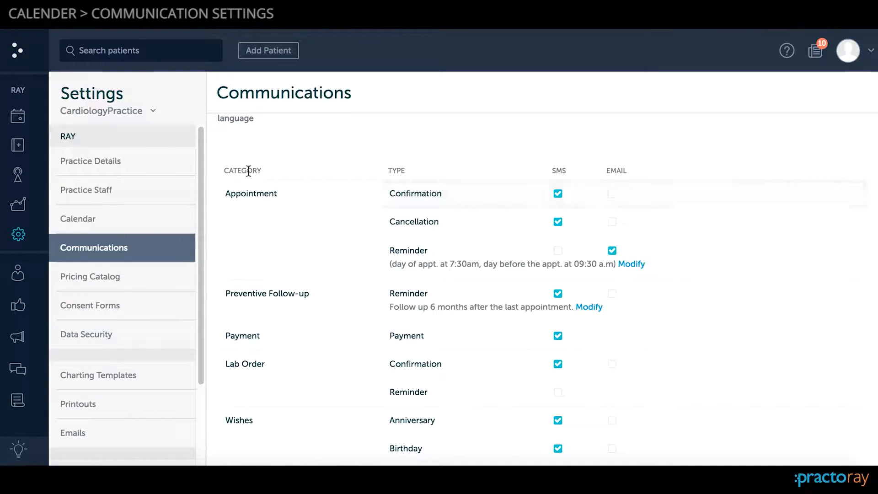
double_click(244, 174)
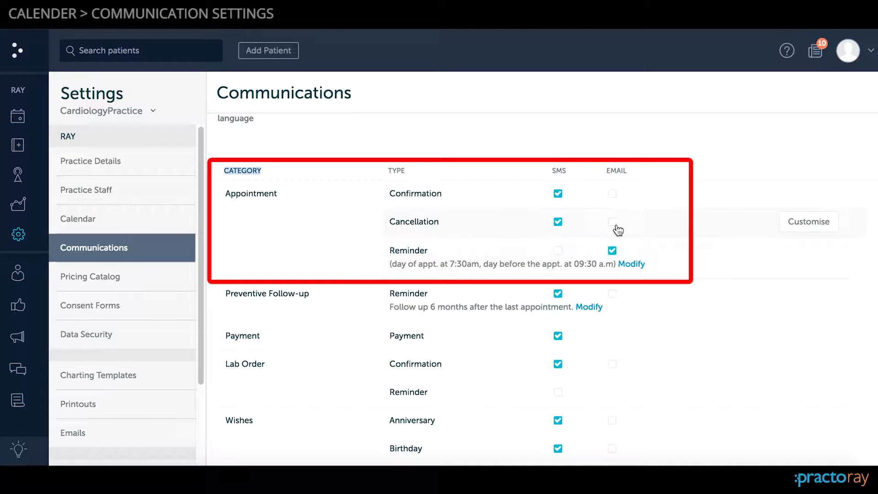
click(558, 194)
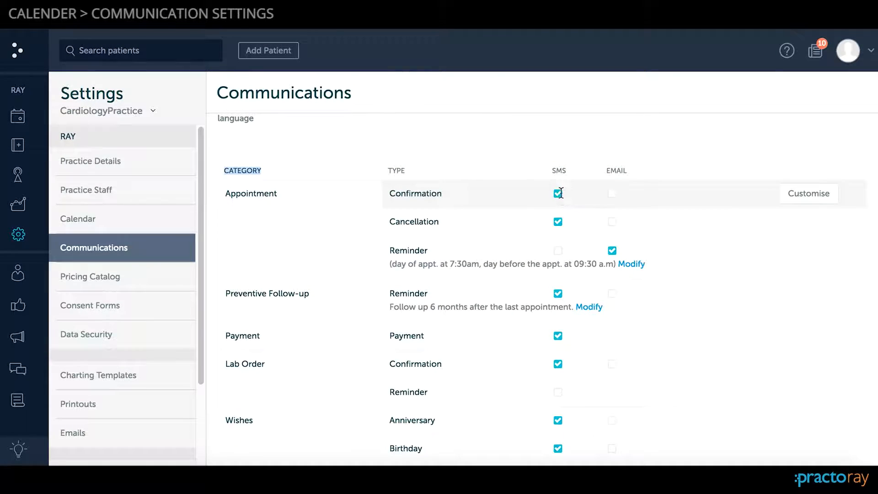
click(613, 194)
scroll(740, 218, down, 1)
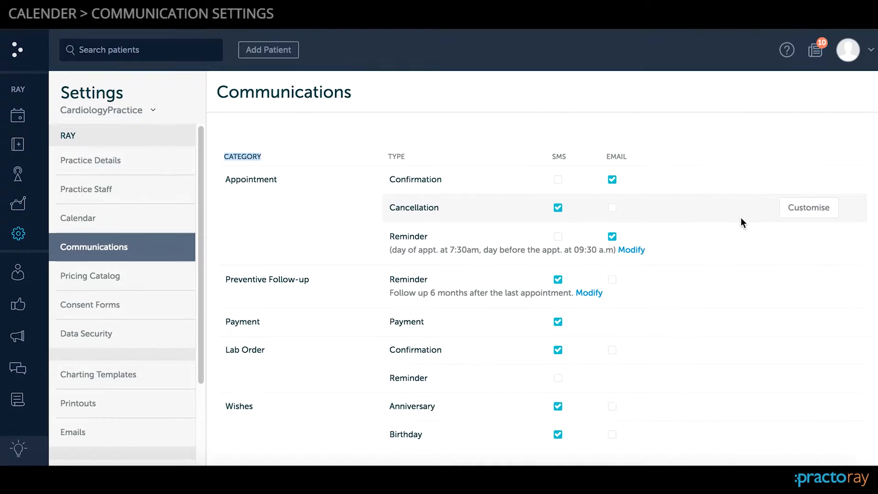
click(615, 210)
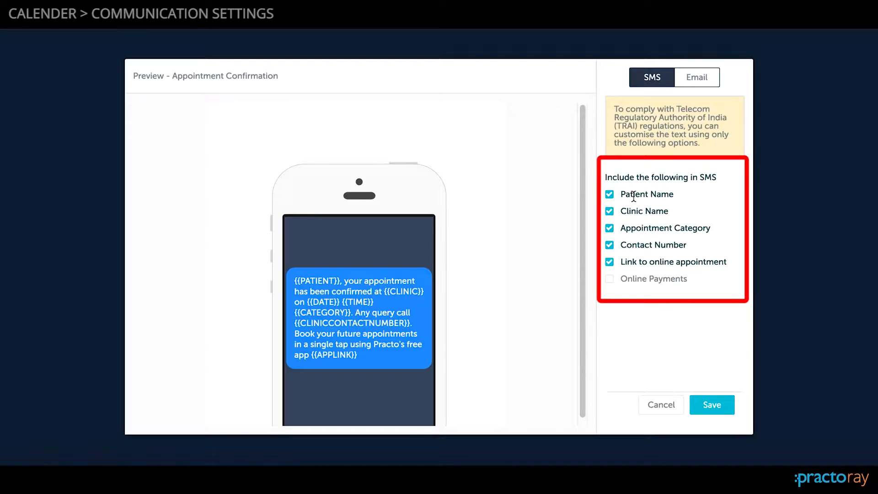
- Customise the appointment confirmation SMS to omit Appointment Category and include Online Payments instead of the online appointment link, and save it
click(610, 228)
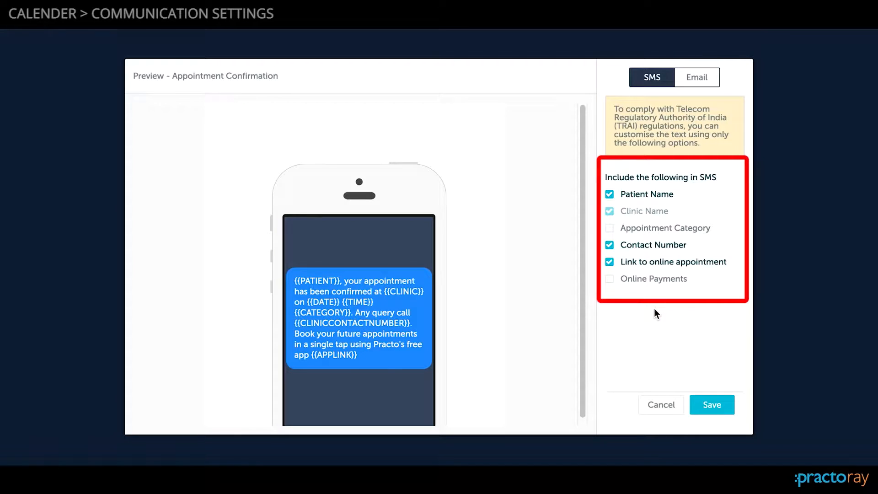
click(610, 280)
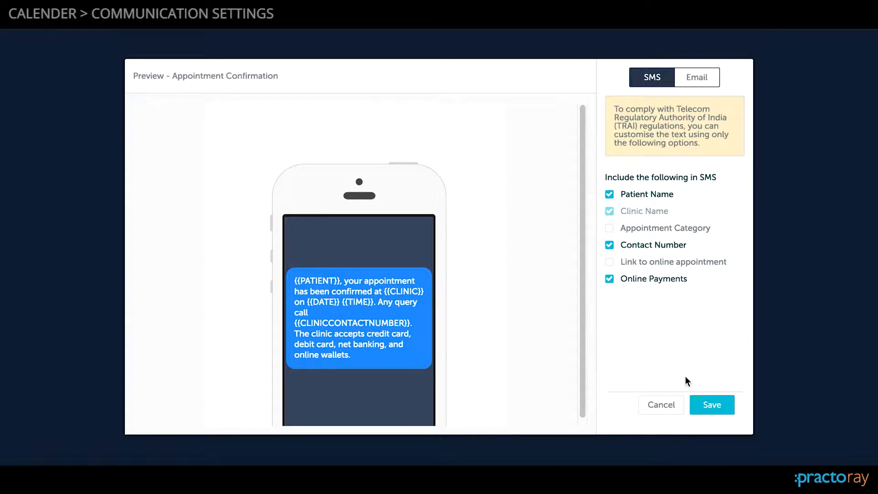
click(714, 406)
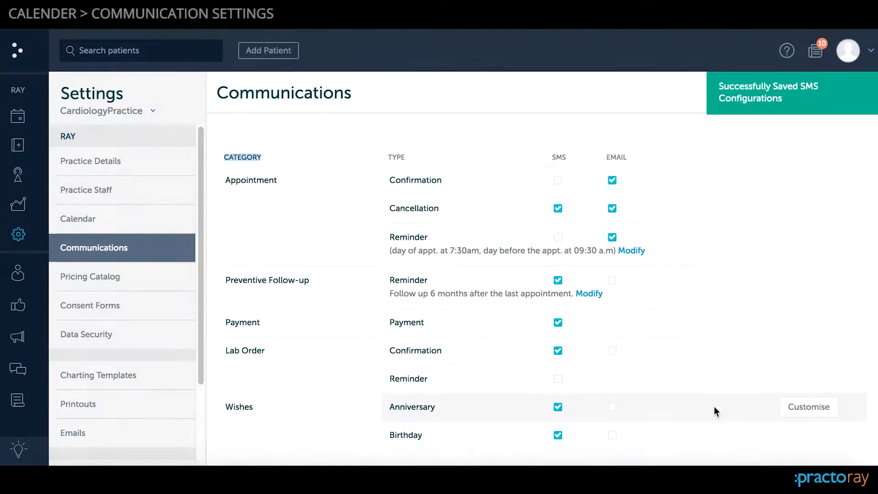
- Modify the appointment reminder schedule to keep the 7:30 am same-day reminder and send the day-before reminder at 12 noon
mouse_move(759, 272)
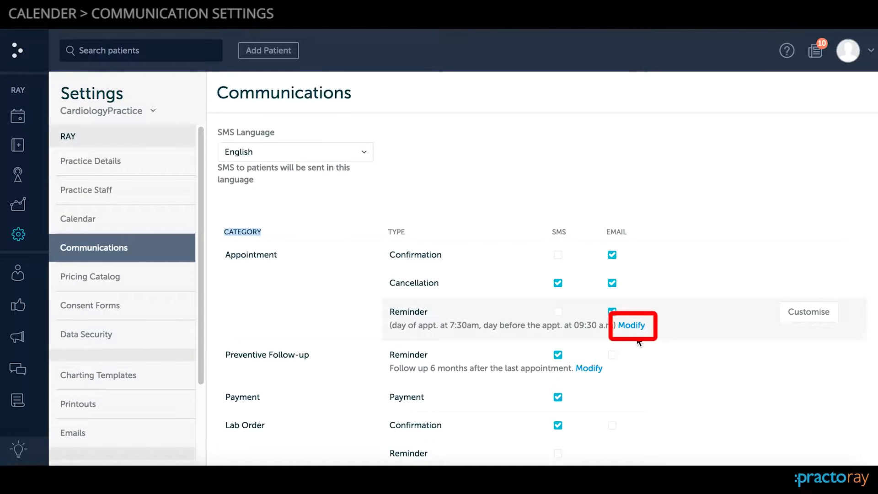
click(631, 326)
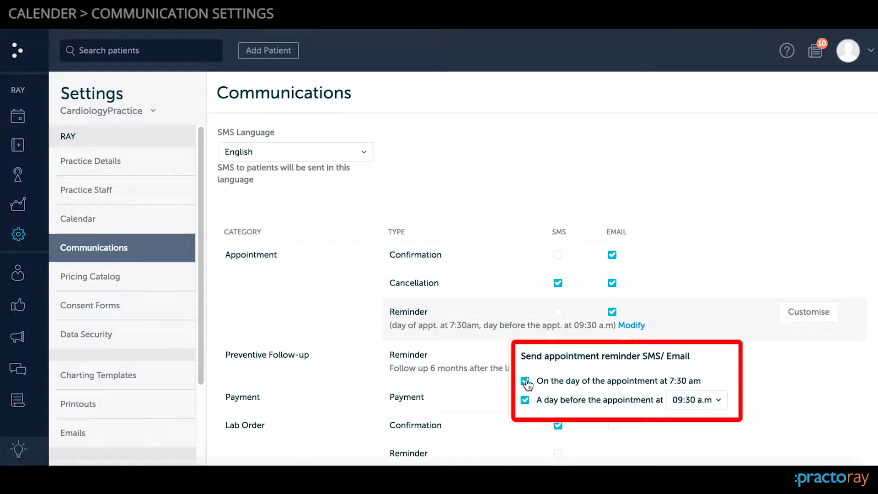
triple_click(550, 380)
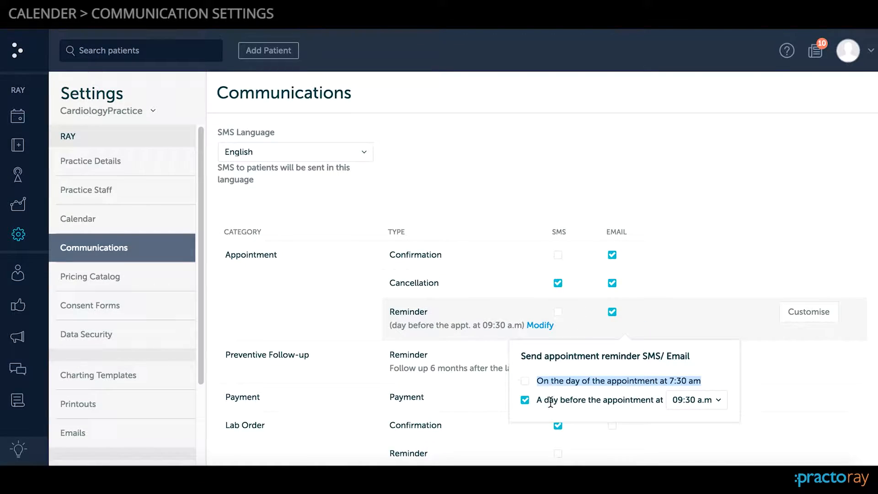
click(525, 381)
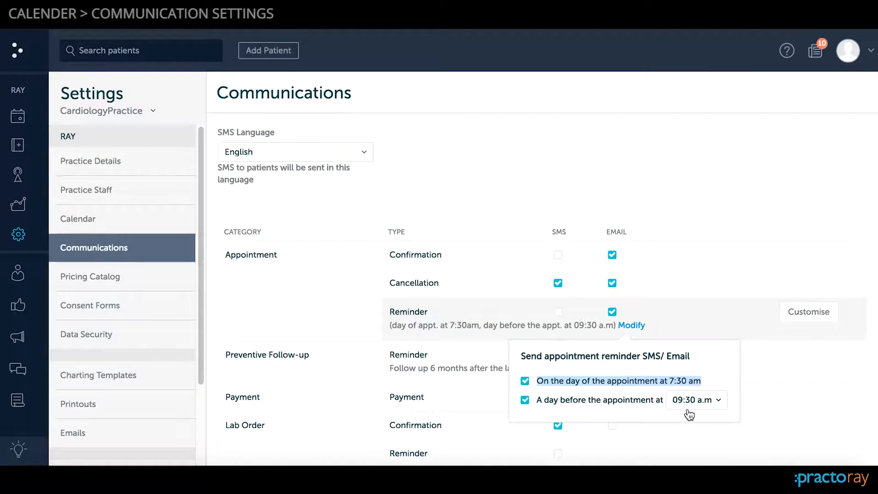
click(707, 407)
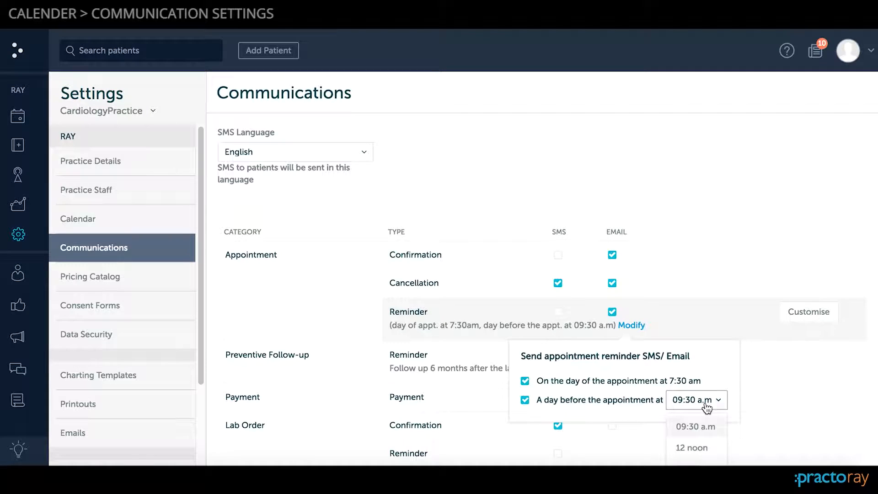
scroll(707, 408, down, 1)
click(707, 407)
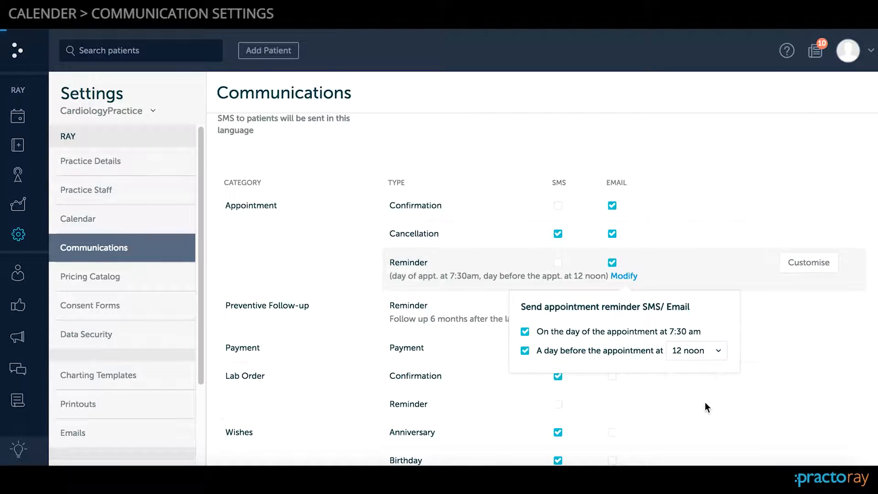
click(765, 348)
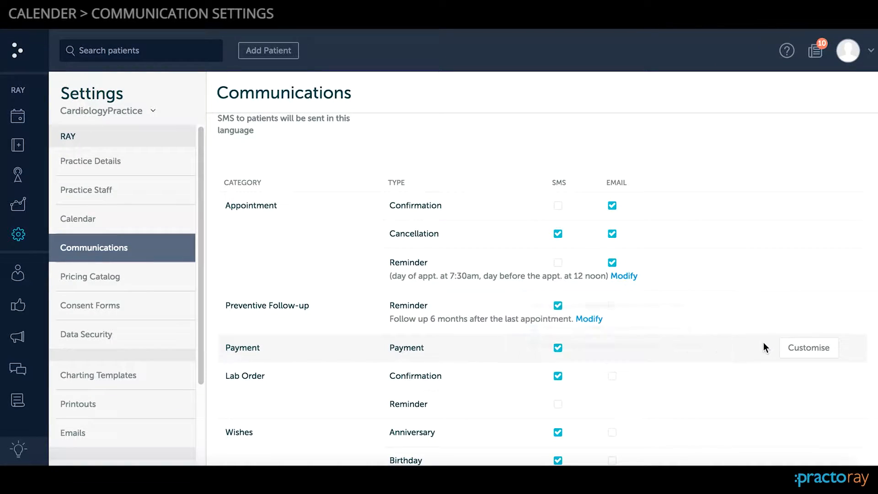
- Enable email for the Preventive Follow-up reminder and view the available follow-up intervals without changing the current one
double_click(401, 304)
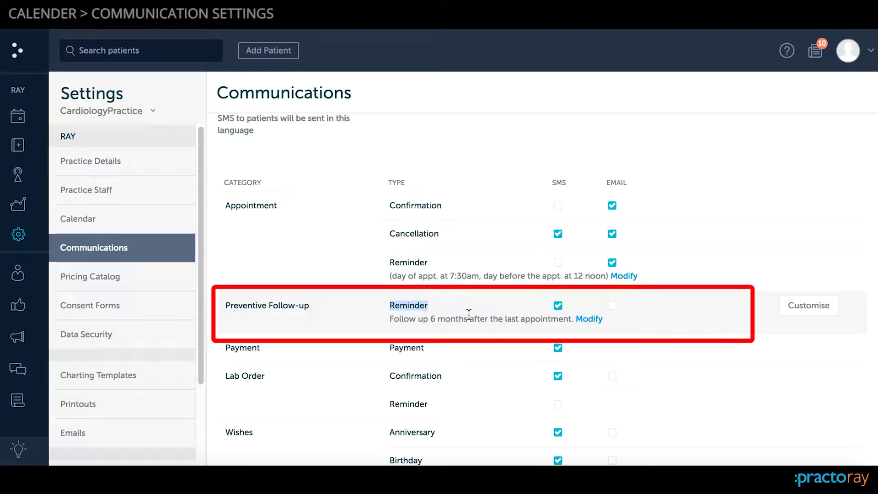
click(612, 307)
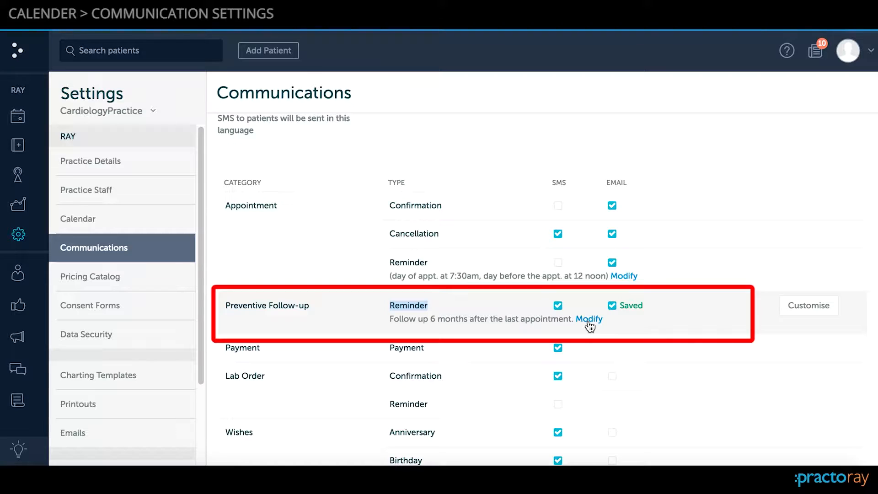
click(589, 320)
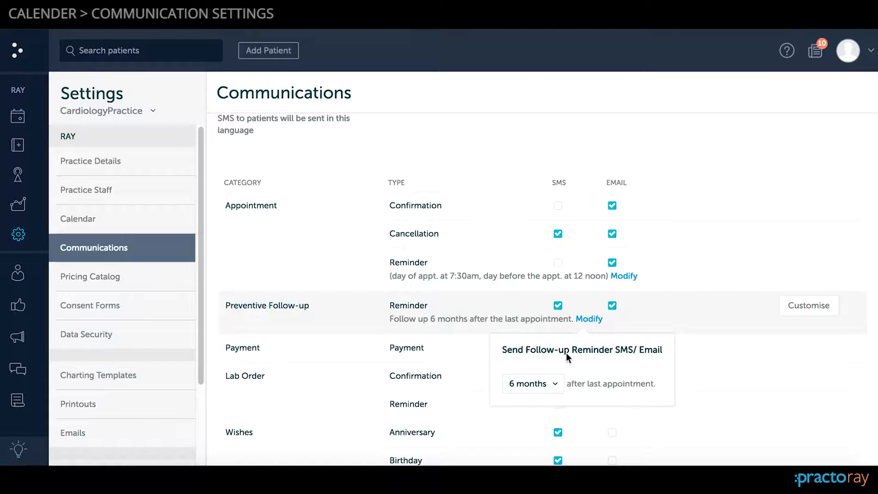
click(547, 385)
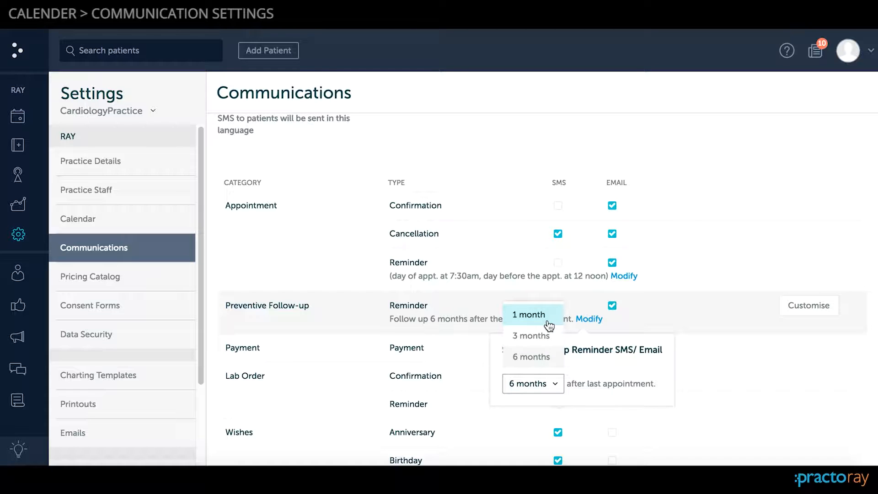
click(709, 339)
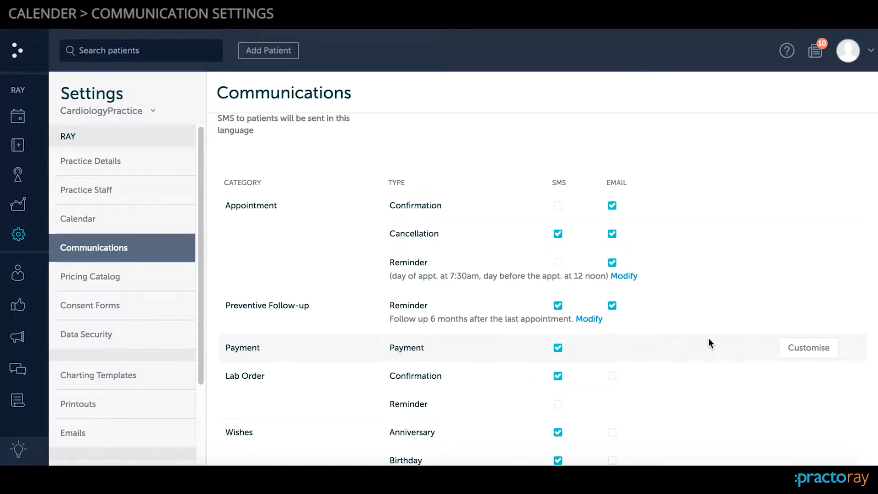
- Preview the Payment SMS template and check its customisation options in the communication settings
scroll(469, 352, down, 1)
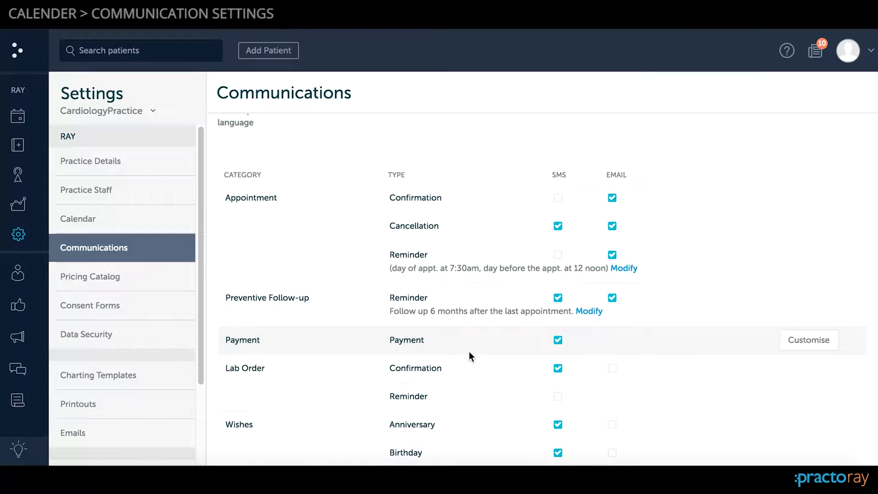
scroll(468, 352, up, 1)
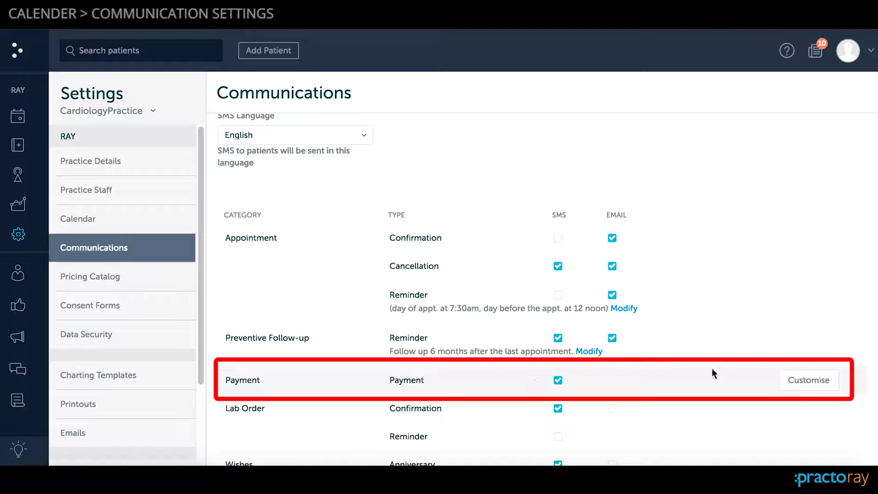
click(801, 379)
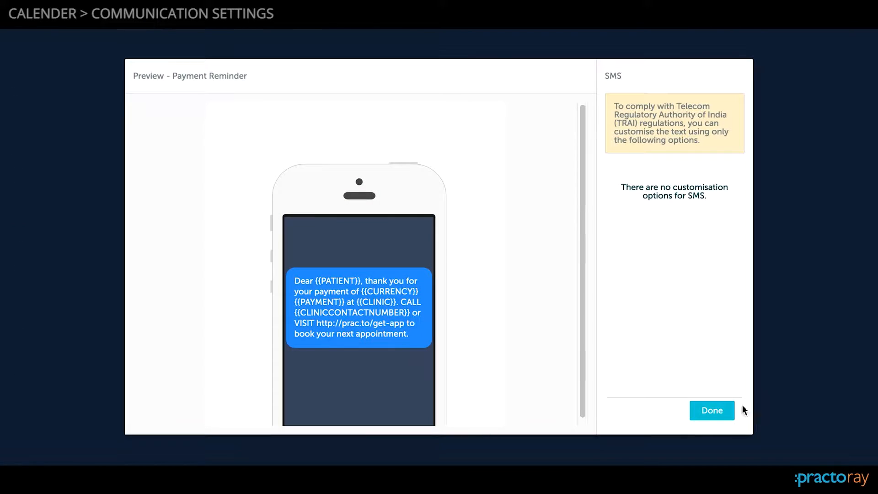
click(703, 416)
- Enable email for both the Anniversary and Birthday wishes
scroll(588, 394, down, 3)
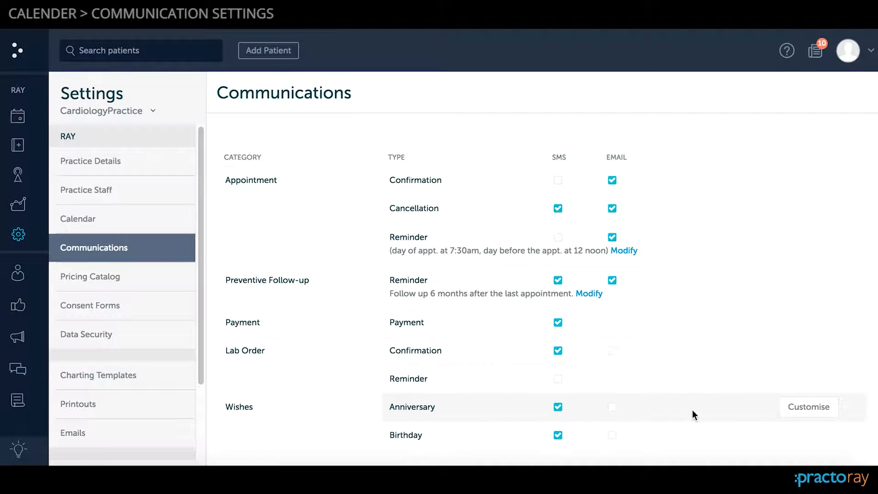
click(612, 407)
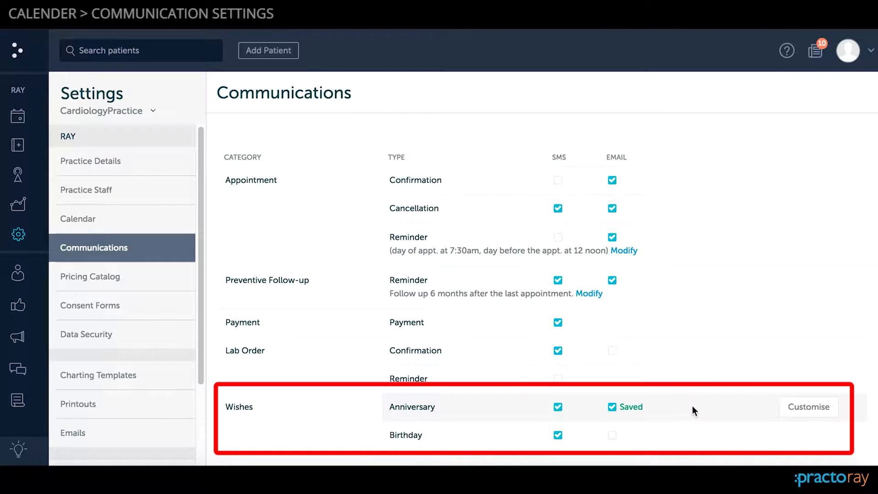
click(611, 437)
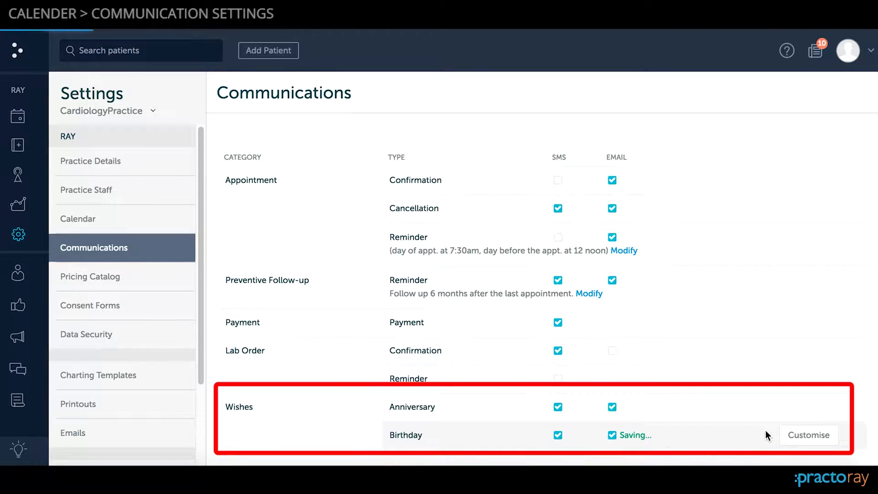
- Review the customisable text of the Anniversary wish SMS and save it as is
click(809, 408)
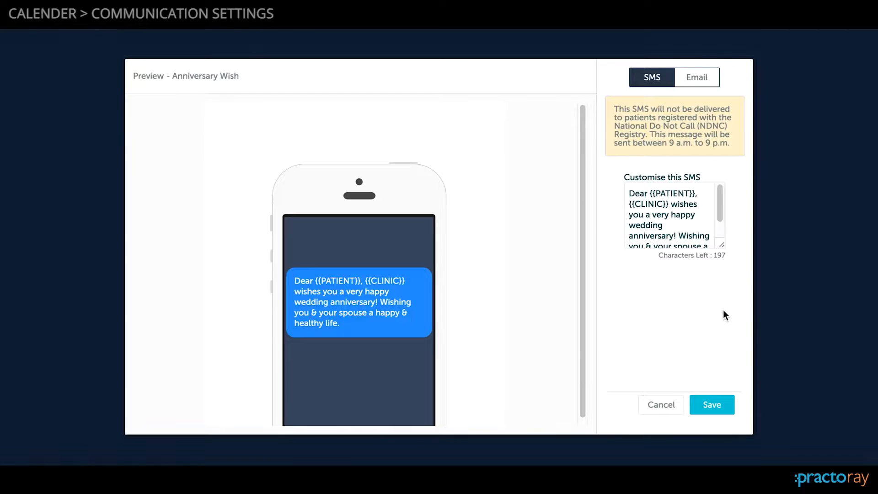
scroll(695, 238, down, 2)
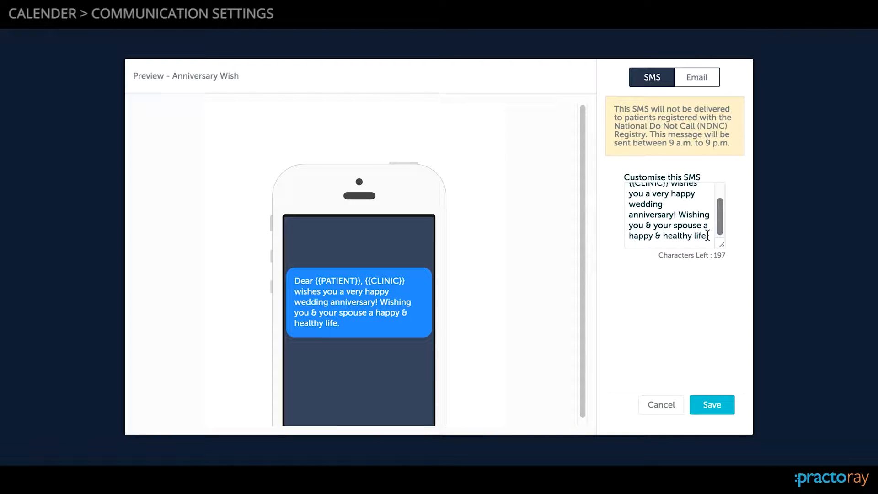
click(703, 407)
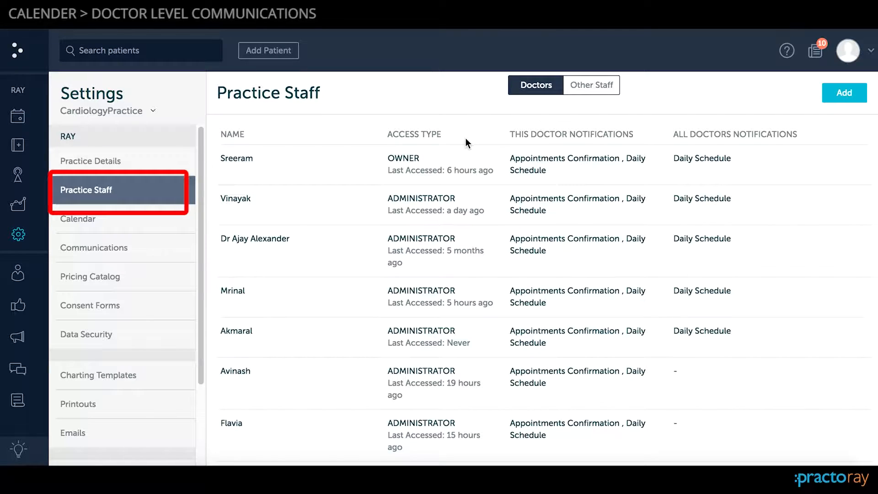
- Edit the second listed doctor's notifications in Practice Staff to turn off the Appointments Confirmation email, and save
scroll(539, 126, down, 3)
scroll(538, 125, up, 3)
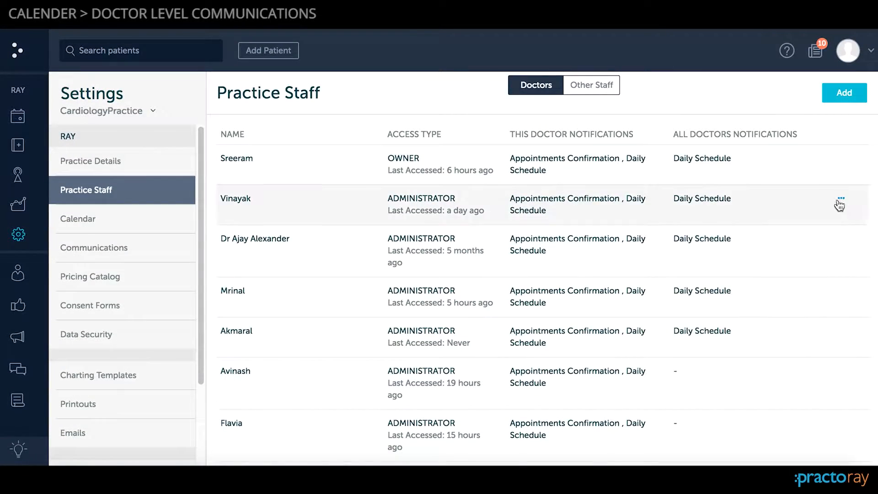
double_click(238, 202)
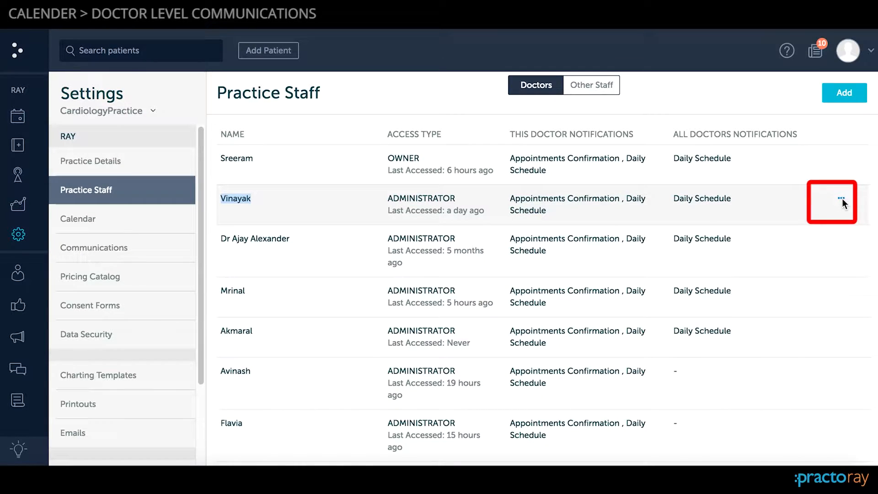
click(842, 199)
click(811, 216)
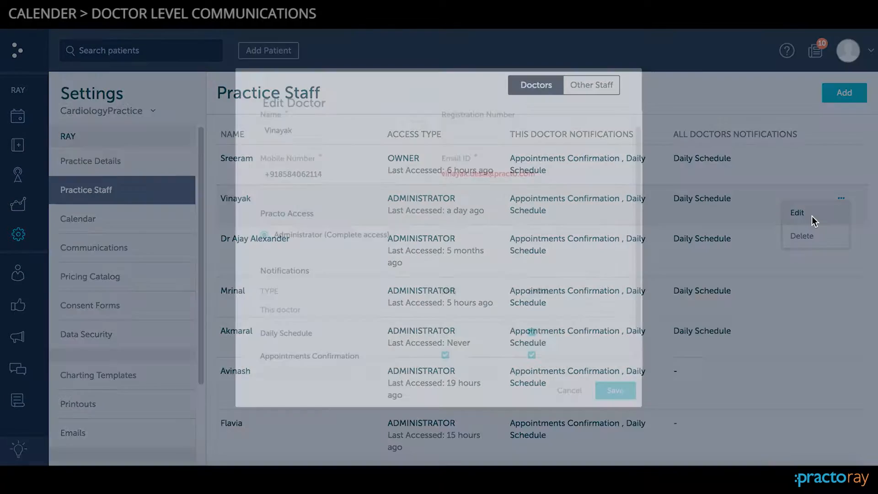
scroll(575, 175, down, 2)
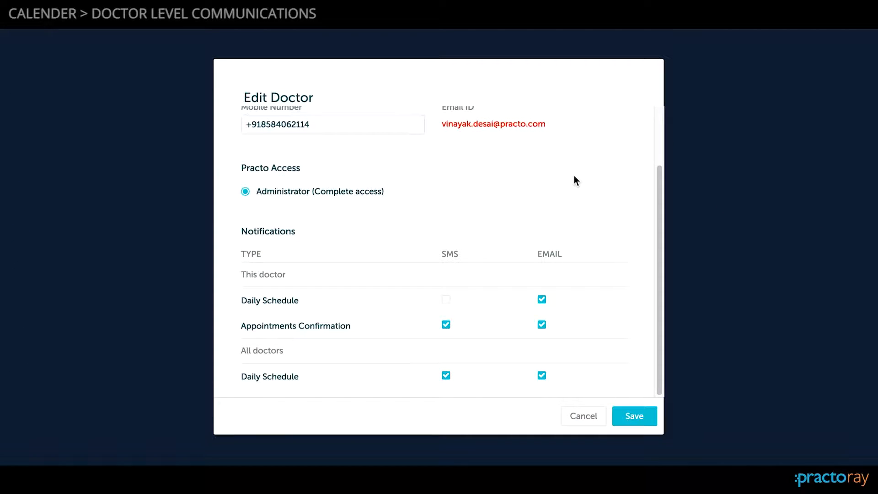
scroll(574, 180, up, 2)
scroll(571, 201, down, 2)
click(644, 415)
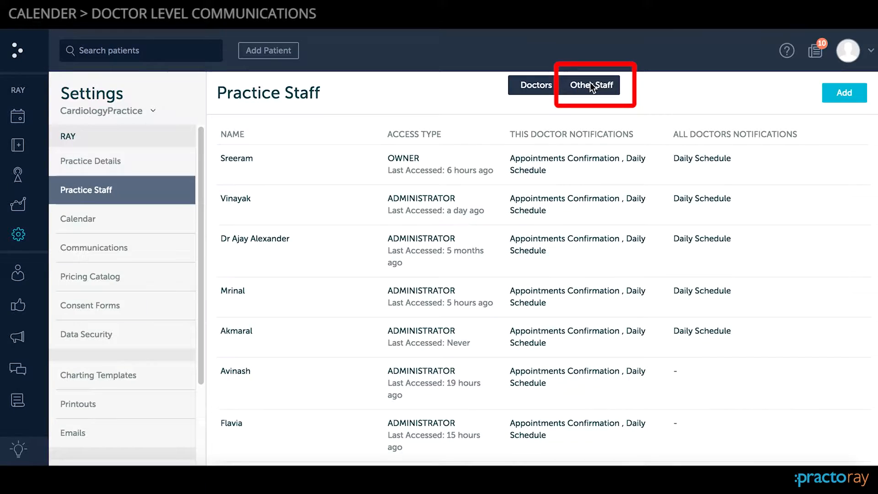
- Open the first member listed under Other Staff for editing, check the Daily Schedule notification options and save
click(595, 84)
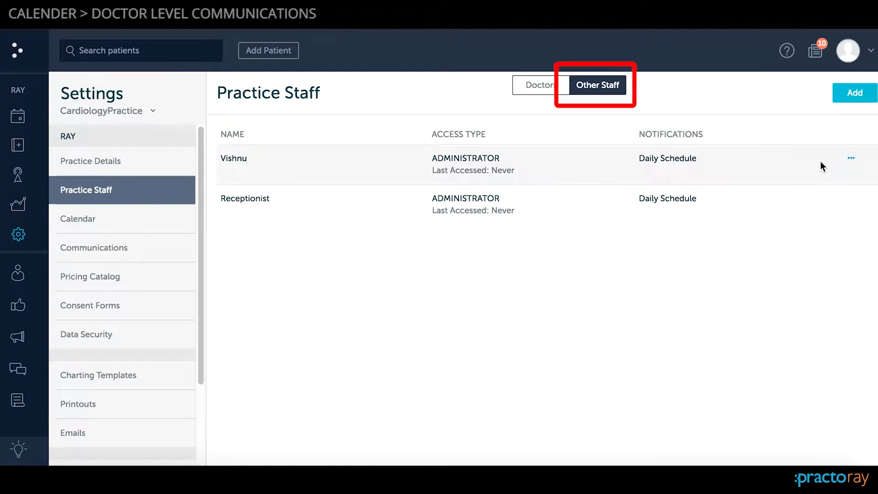
click(851, 158)
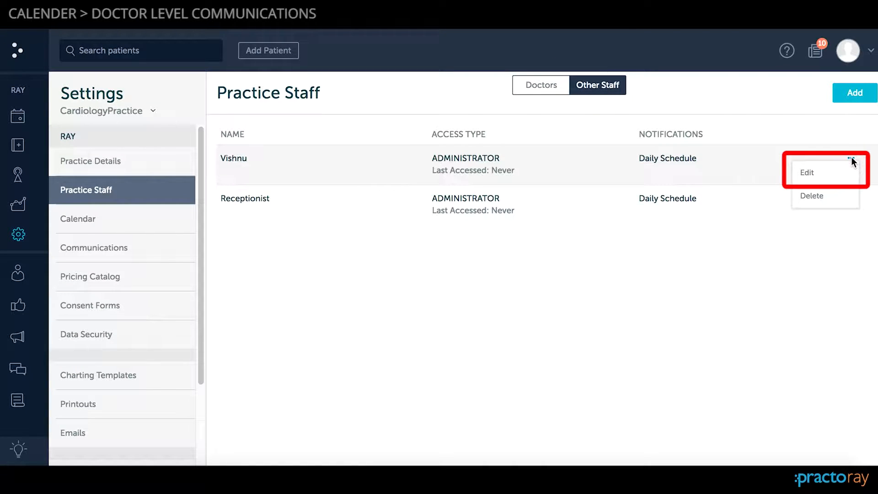
click(826, 178)
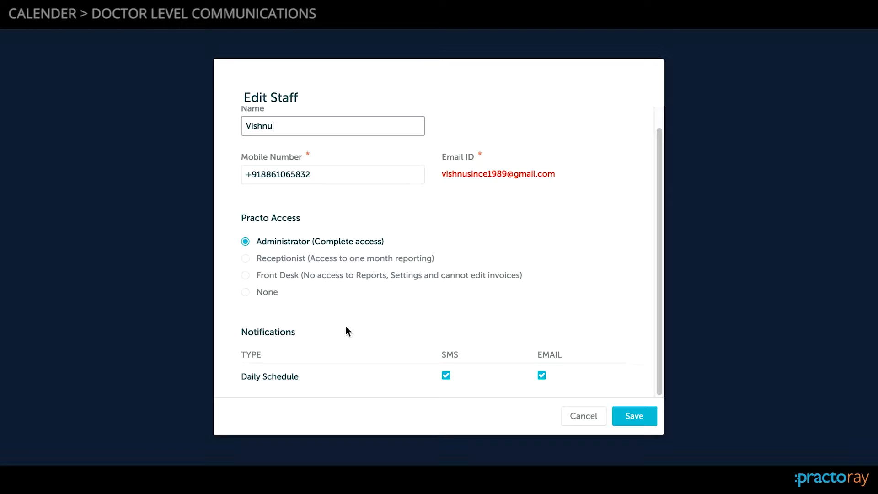
double_click(293, 376)
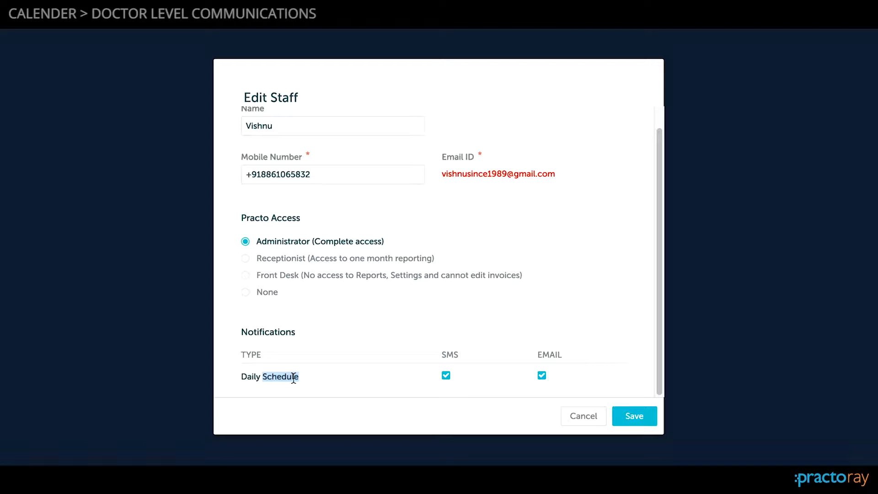
click(642, 426)
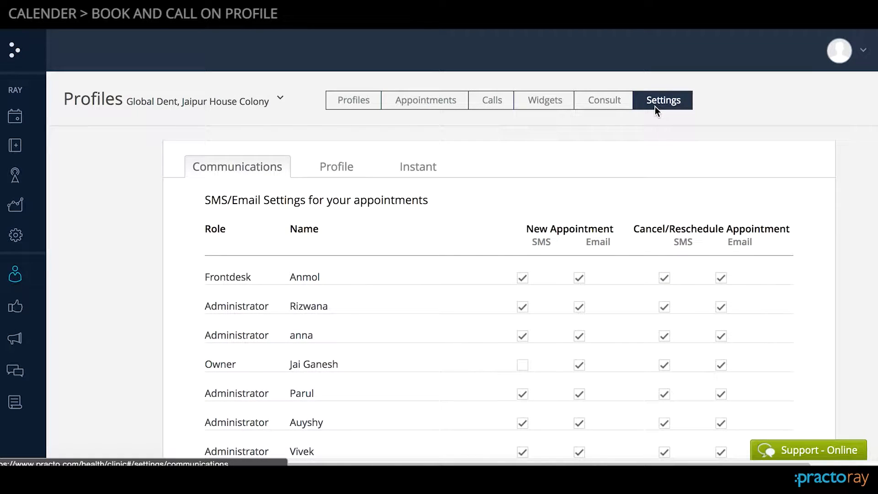
- In the Profiles communication settings, turn off the Frontdesk member's Cancel/Reschedule SMS and email and the Owner's New Appointment email, and save
scroll(652, 107, down, 2)
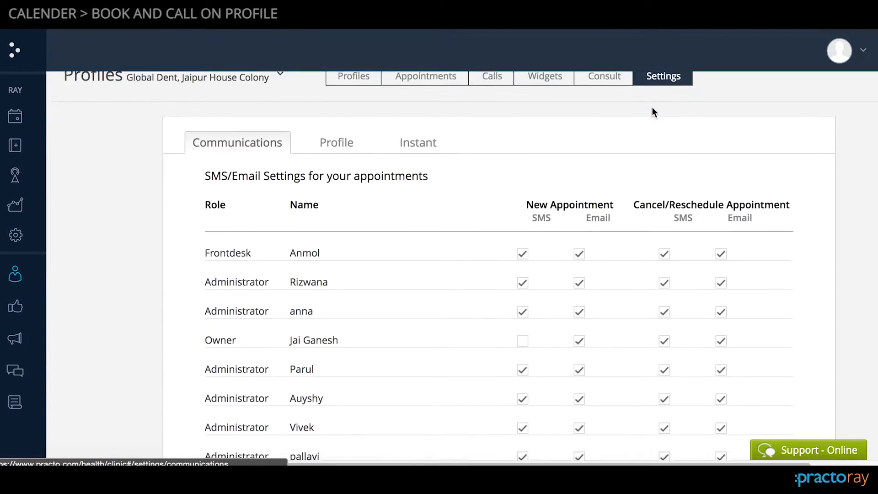
scroll(653, 107, up, 1)
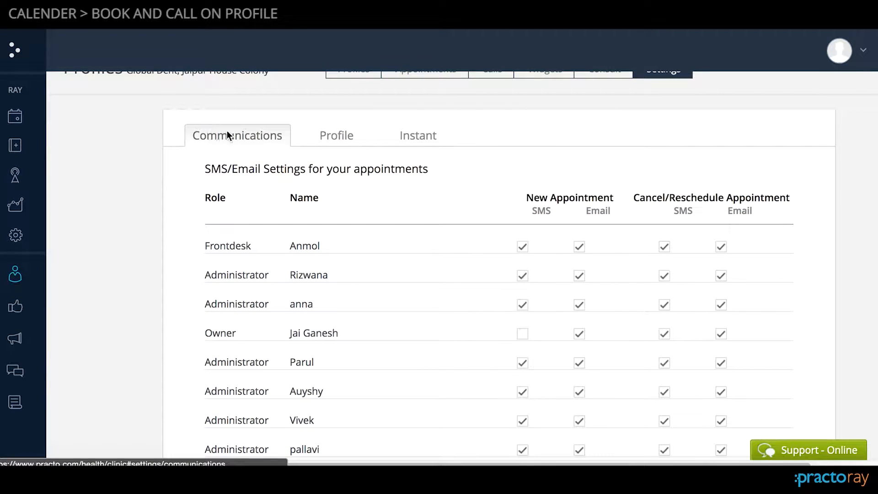
triple_click(246, 173)
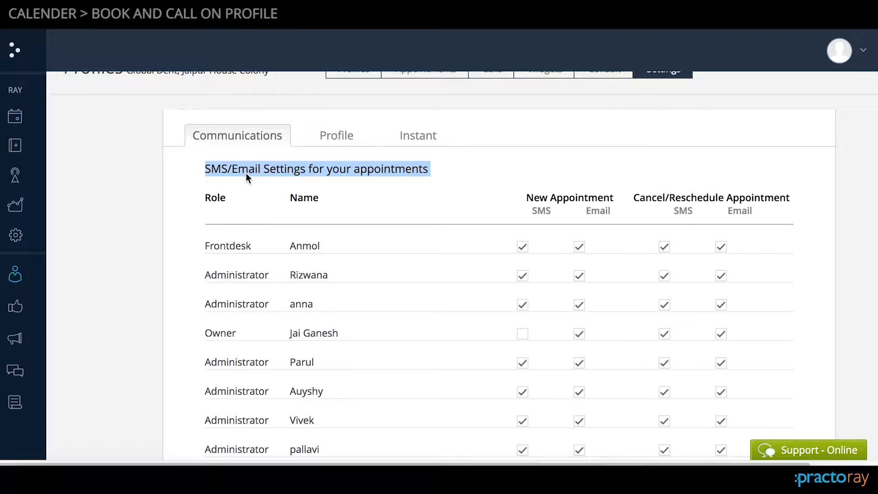
scroll(427, 162, up, 2)
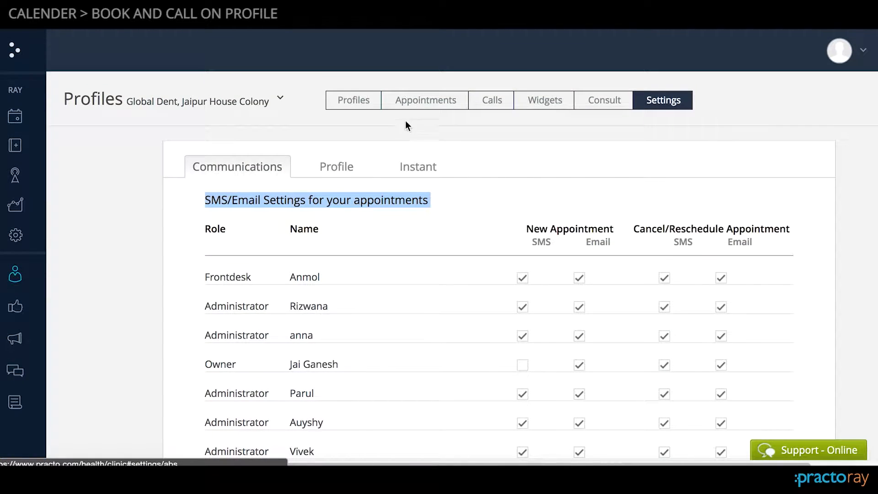
mouse_move(14, 277)
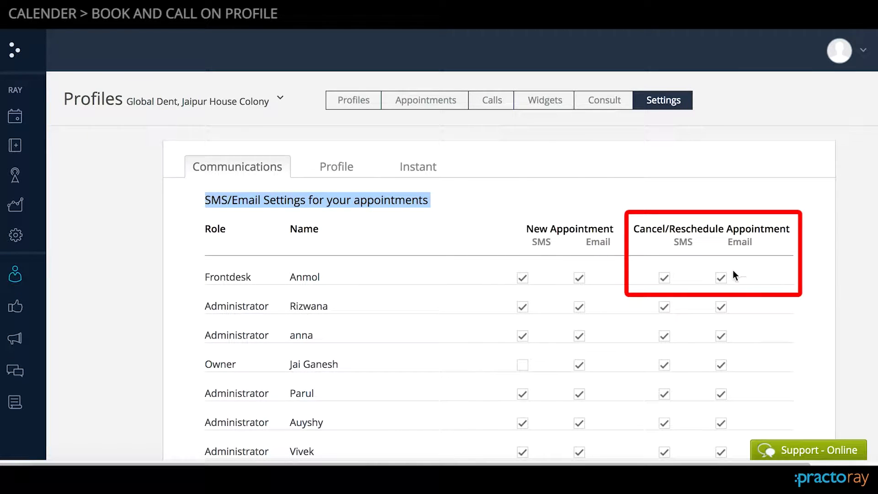
click(664, 278)
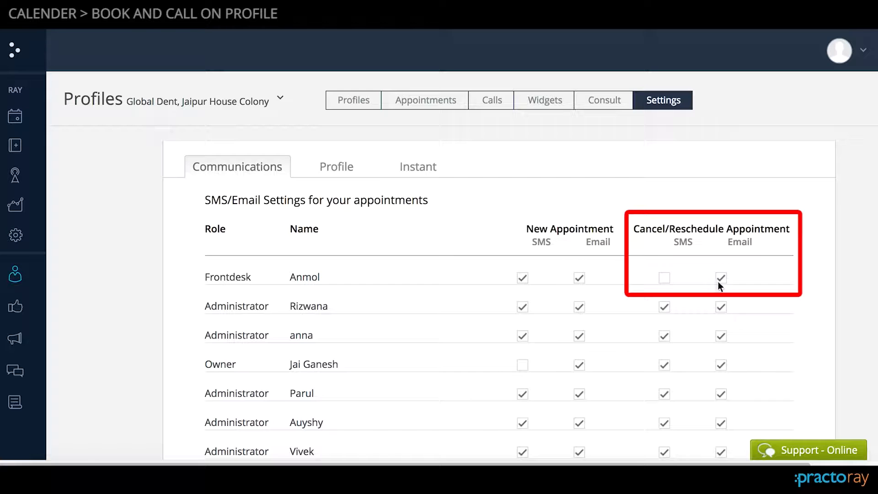
scroll(717, 279, down, 3)
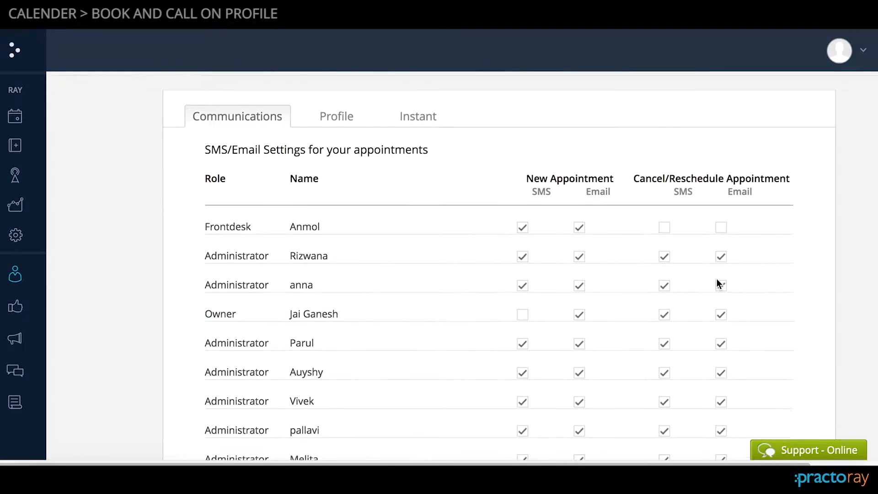
click(579, 250)
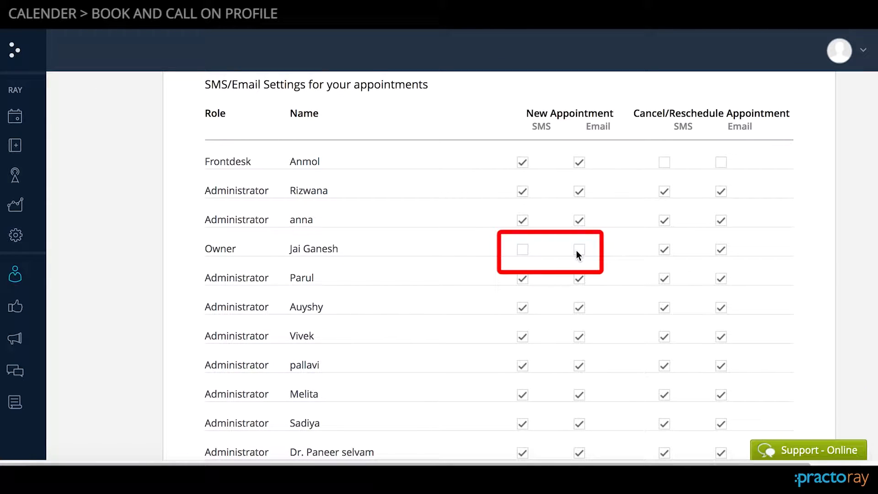
scroll(578, 377, down, 15)
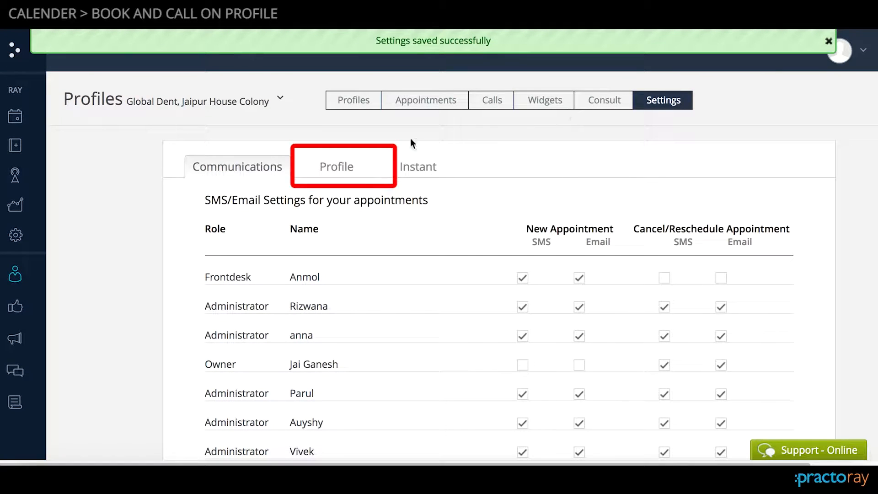
- Set the sixth listed doctor's profile to Instant in the Doctor Settings and save it
click(342, 167)
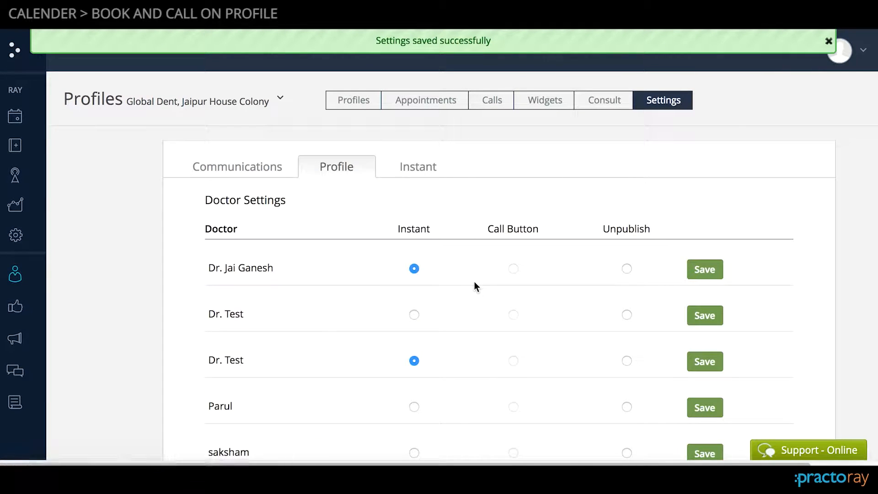
scroll(464, 333, down, 3)
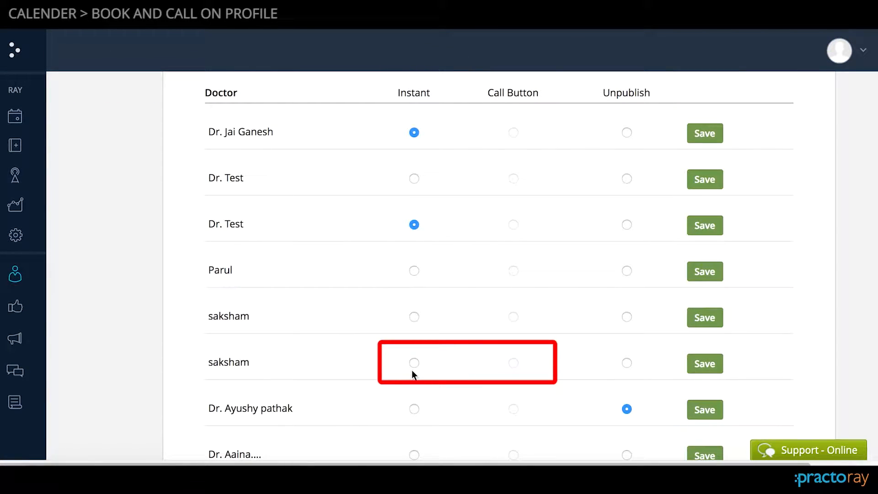
click(700, 363)
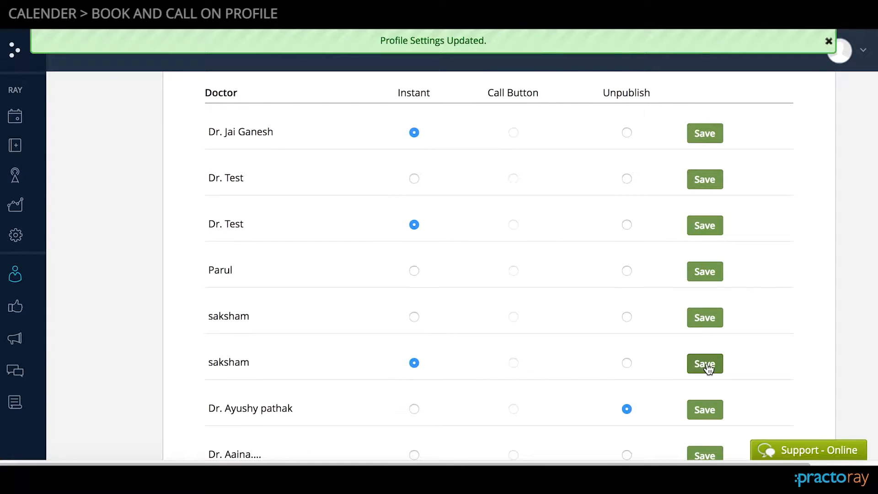
scroll(708, 368, down, 4)
scroll(708, 368, up, 2)
scroll(708, 368, up, 5)
scroll(708, 368, down, 1)
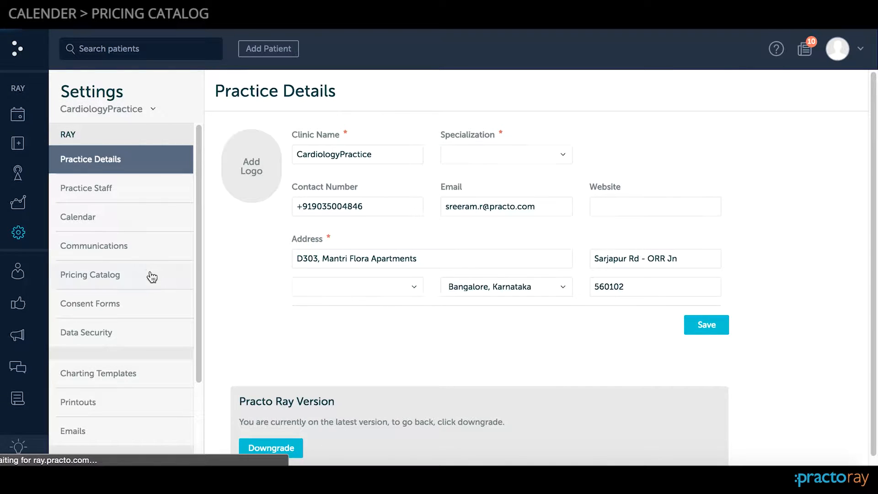
- Start adding procedures in the Pricing Catalog and pick Transillumination of newborn skull from a search for "new"
click(147, 274)
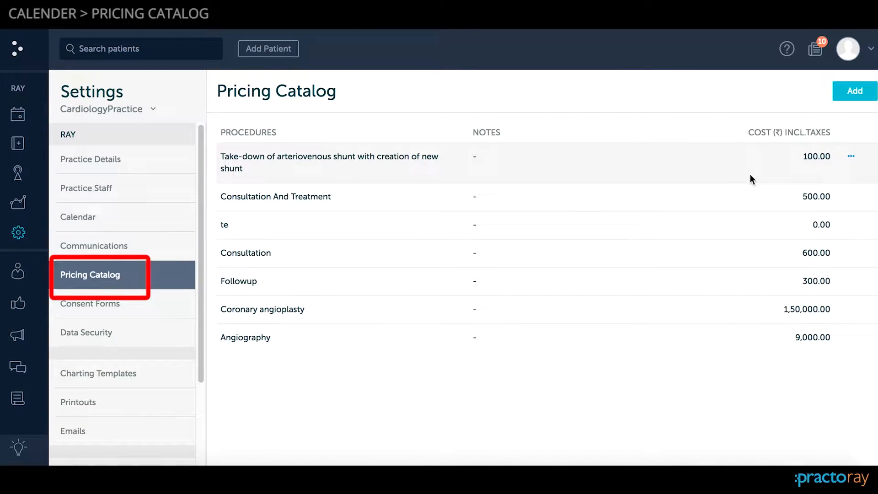
triple_click(305, 197)
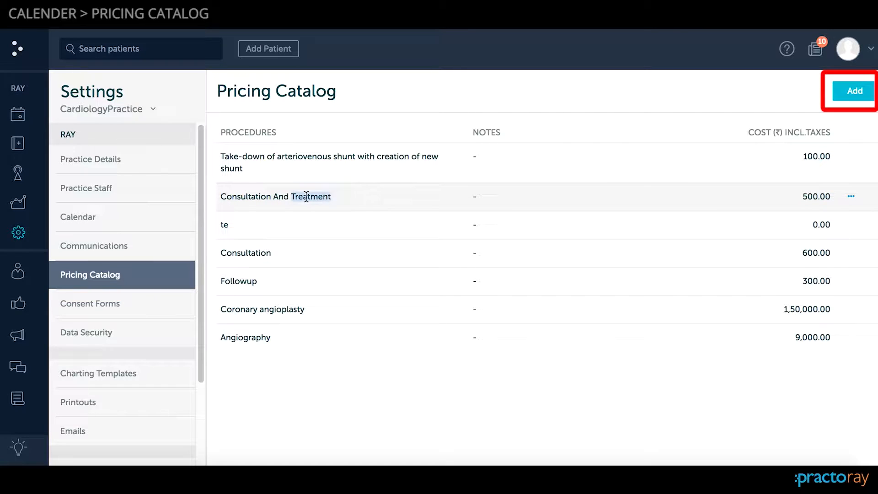
click(859, 93)
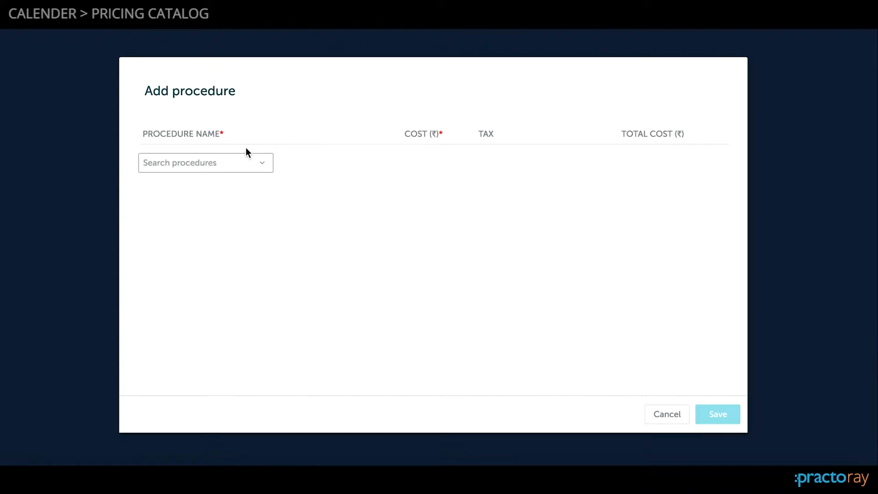
text(new)
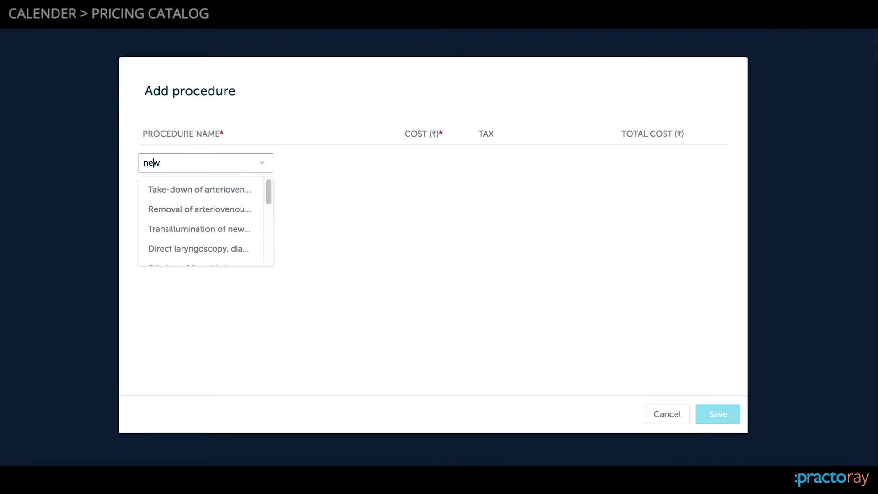
click(198, 227)
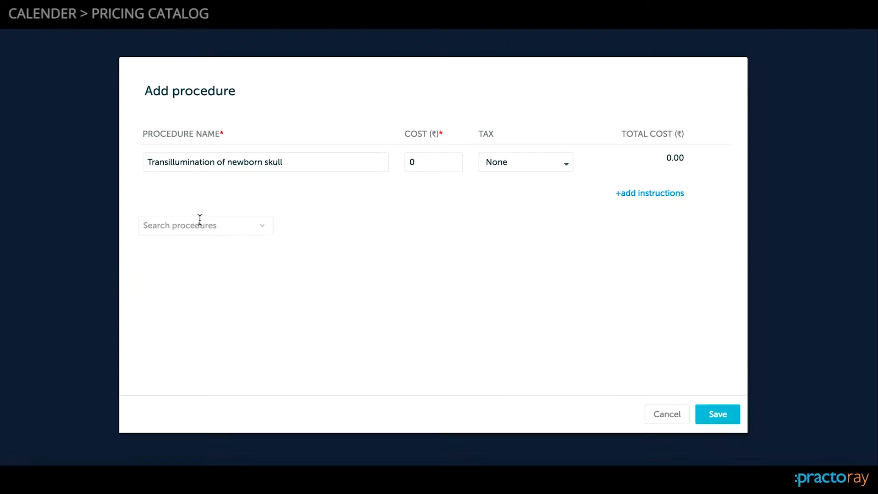
- Add a second, custom procedure named "procedure 123" to the Add procedure list
click(216, 232)
text(proced)
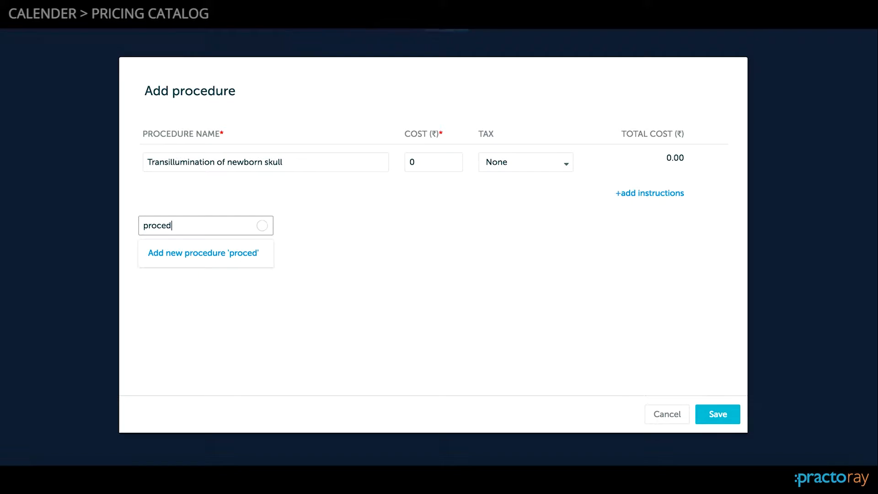
text(ure 123)
scroll(209, 237, down, 10)
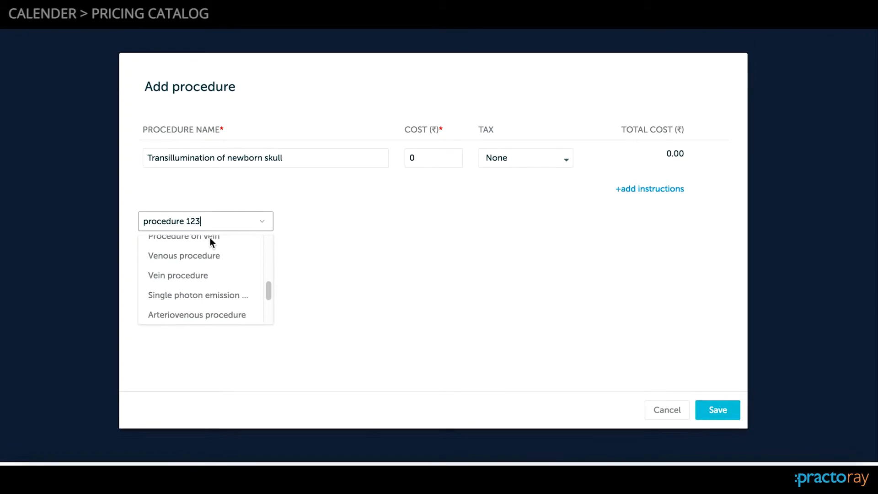
click(225, 320)
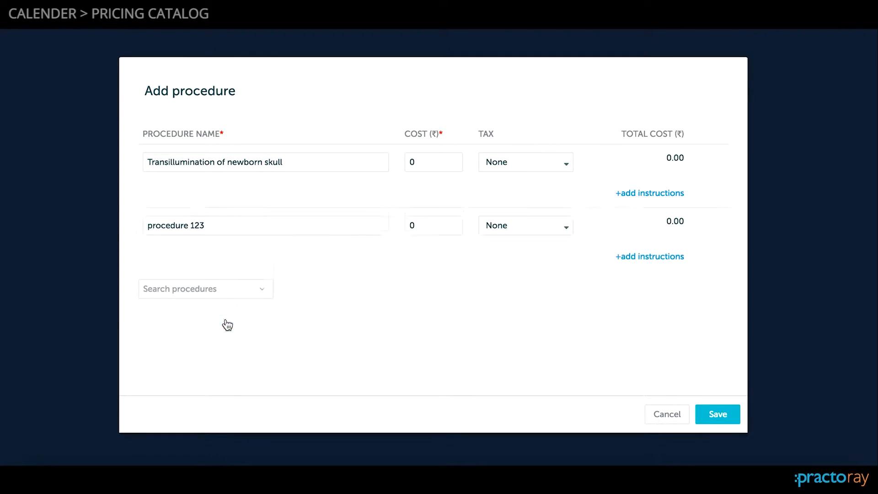
- Set the cost of procedure 123 to 100, apply 14.00% Service Tax and 0.50% Swachh Bharat Cess, and save the procedures
click(453, 225)
text(100)
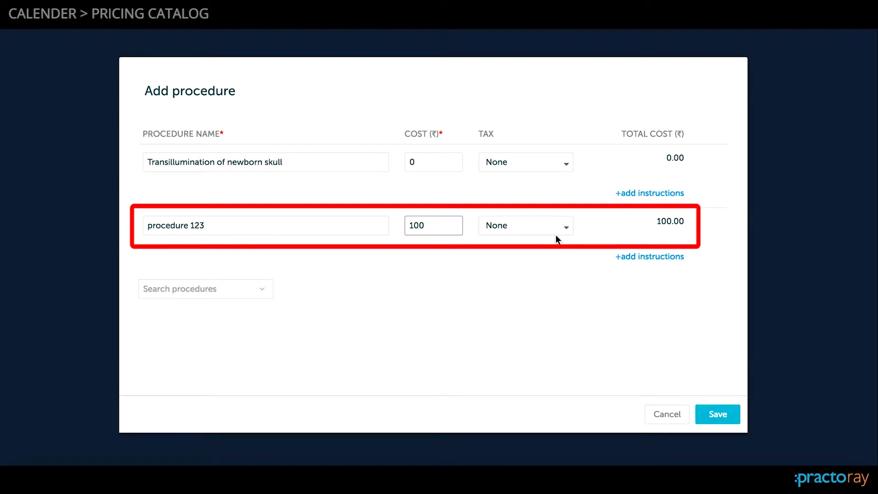
click(558, 228)
click(548, 267)
click(547, 288)
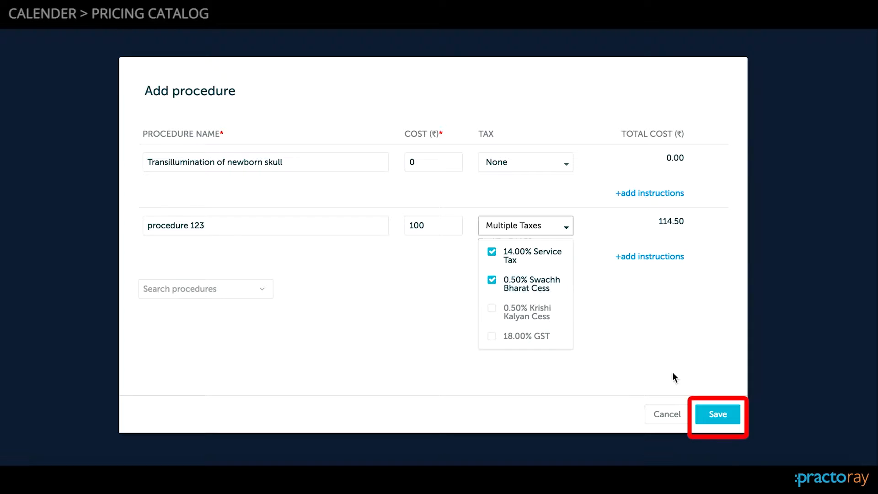
click(715, 414)
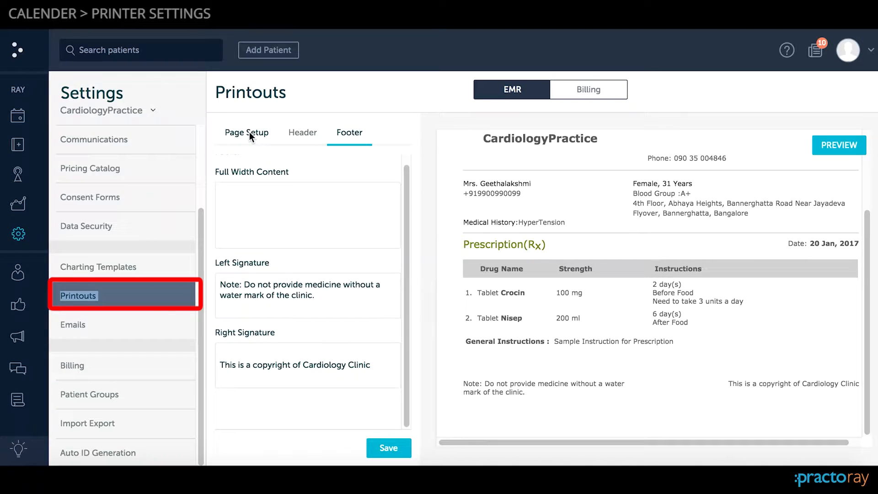
- In the EMR printout's Page Setup, set the left margin to 0.25 inches
click(249, 132)
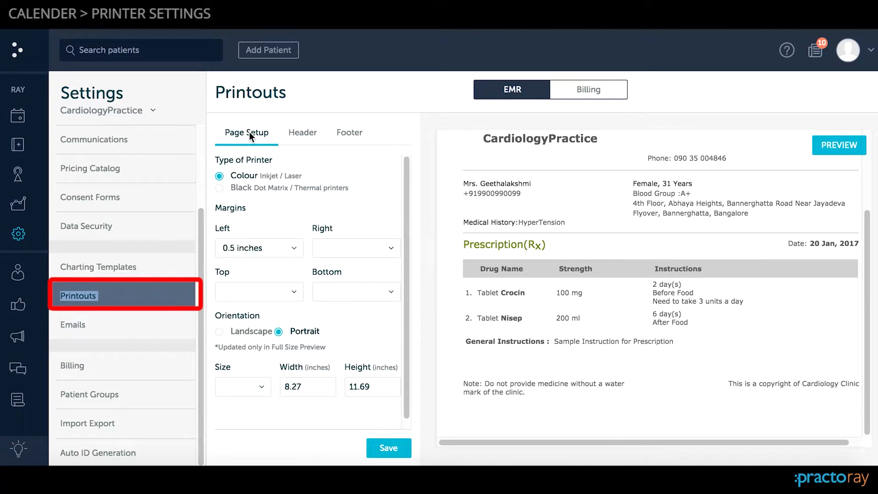
scroll(309, 196, down, 1)
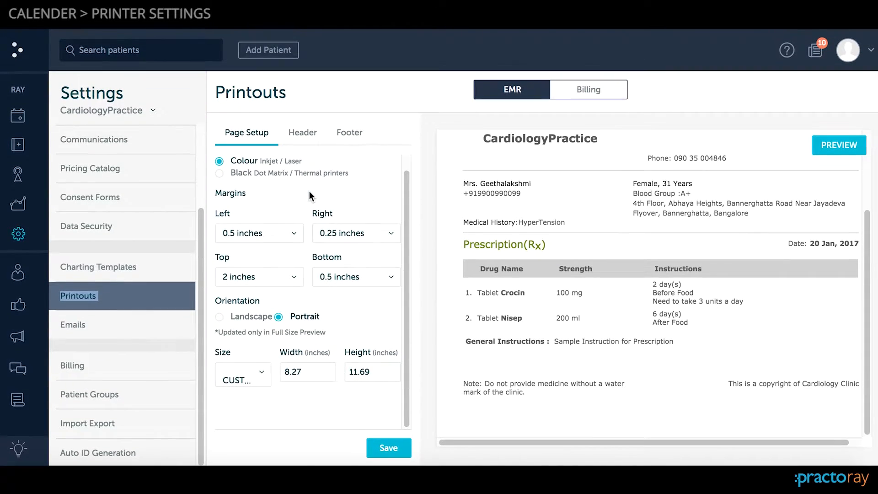
double_click(272, 161)
click(294, 238)
click(262, 299)
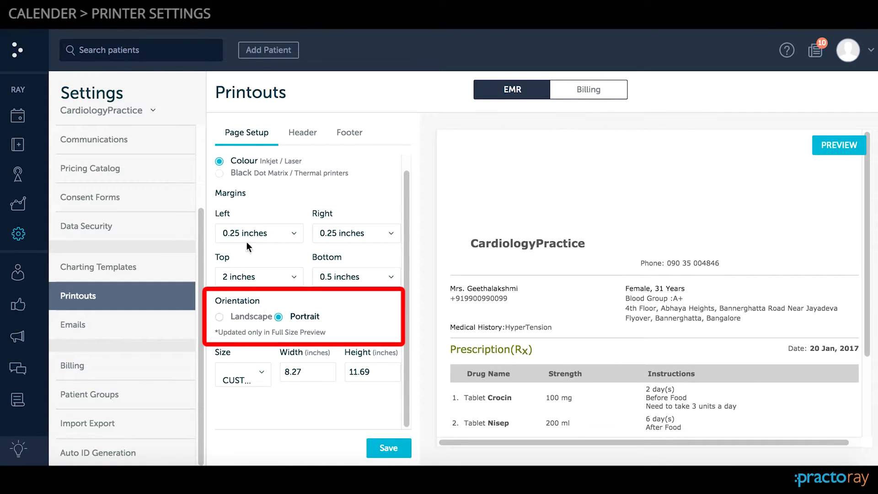
- Try the Black Dot Matrix / Thermal printer type for the EMR printout, and switch back to Colour Inkjet / Laser
click(259, 175)
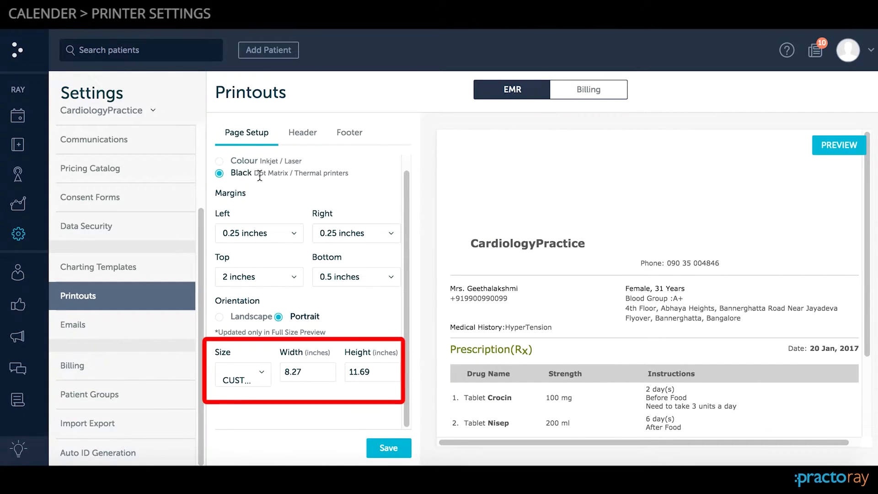
drag(255, 173, 348, 174)
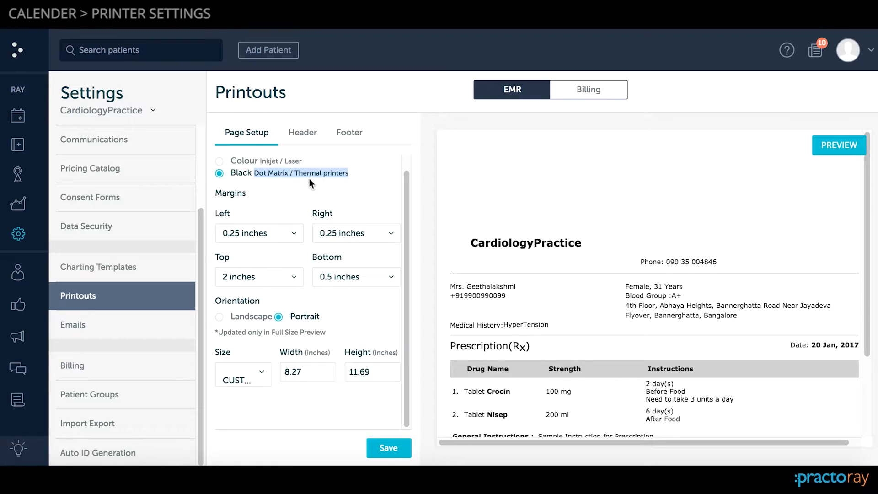
double_click(262, 161)
scroll(265, 161, up, 1)
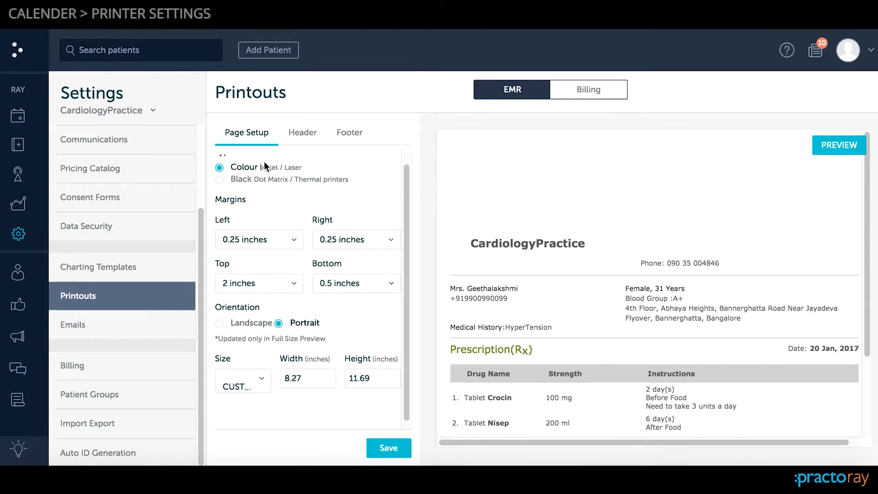
drag(260, 176, 305, 174)
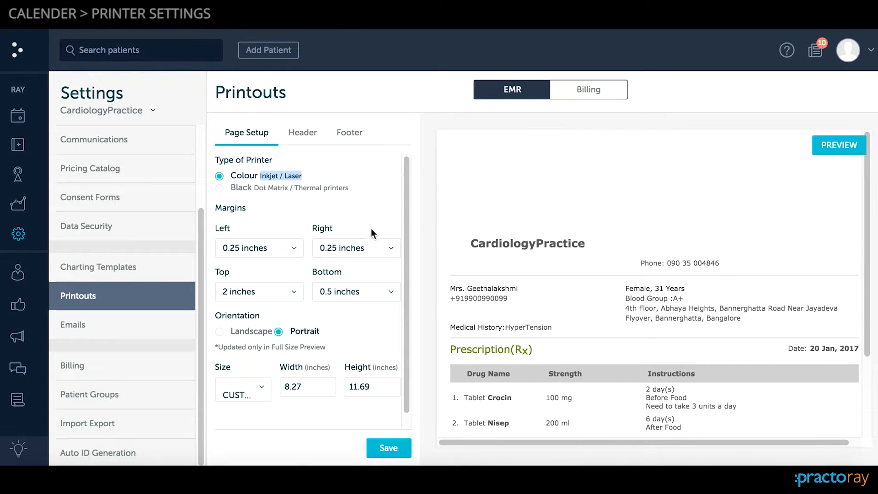
- Set the EMR printout's paper size to A5
scroll(371, 228, down, 1)
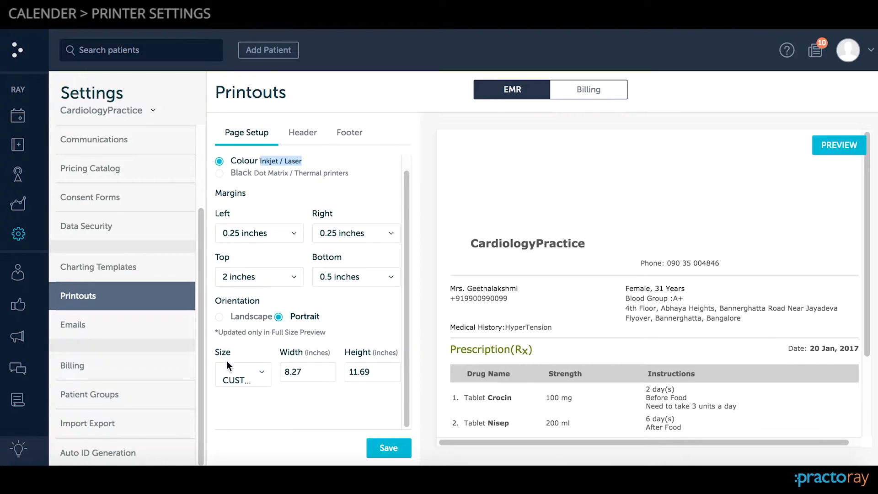
click(254, 379)
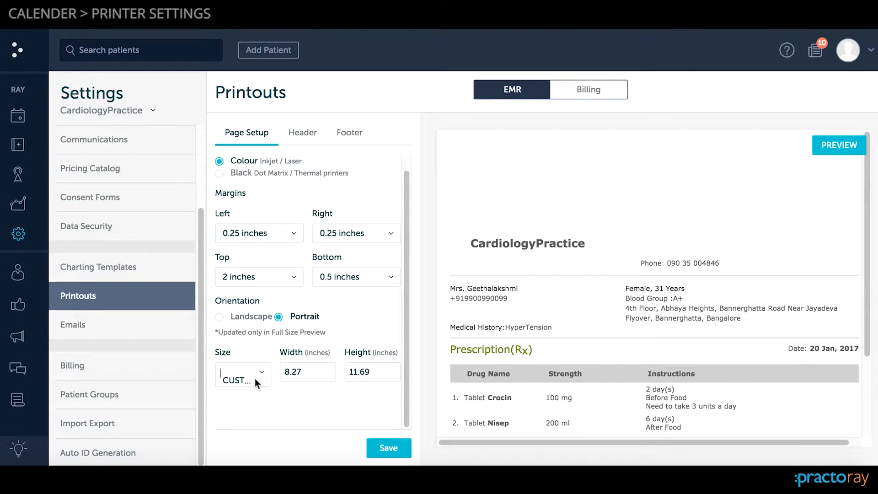
click(262, 372)
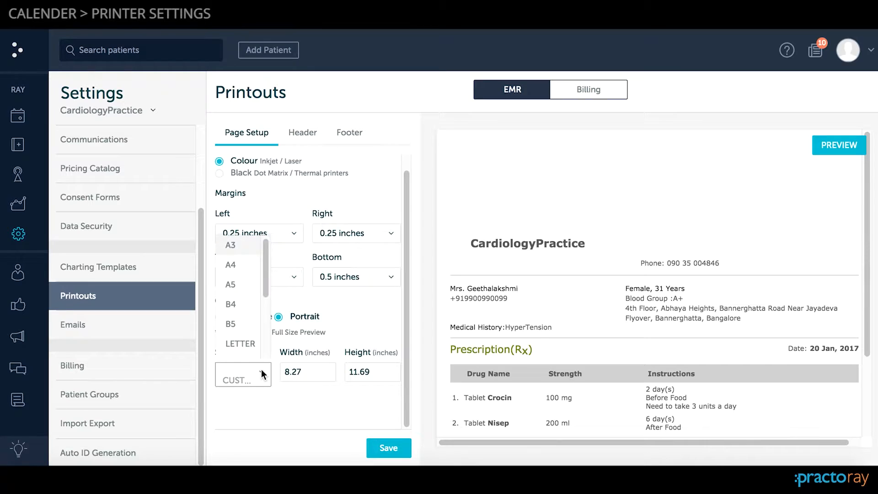
click(239, 283)
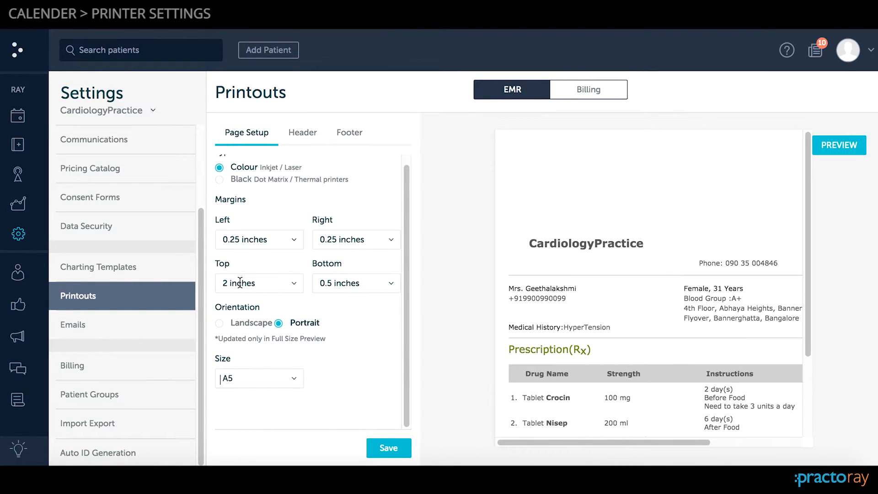
- Change the paper size to CUSTOM with a width of 9.83 inches and check the prescription preview
click(295, 378)
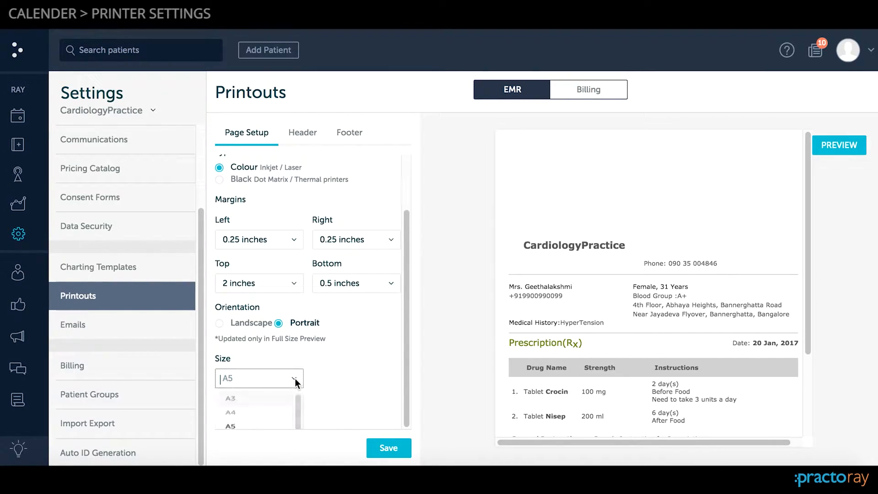
scroll(289, 400, down, 3)
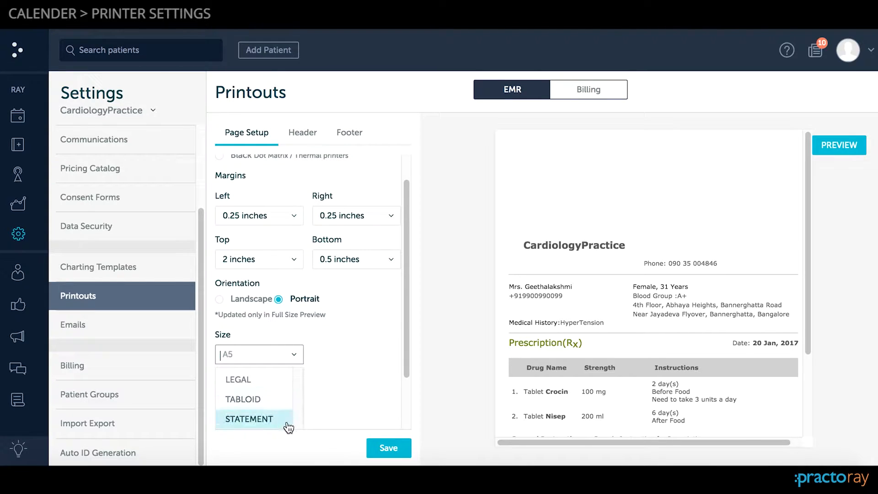
scroll(388, 366, down, 2)
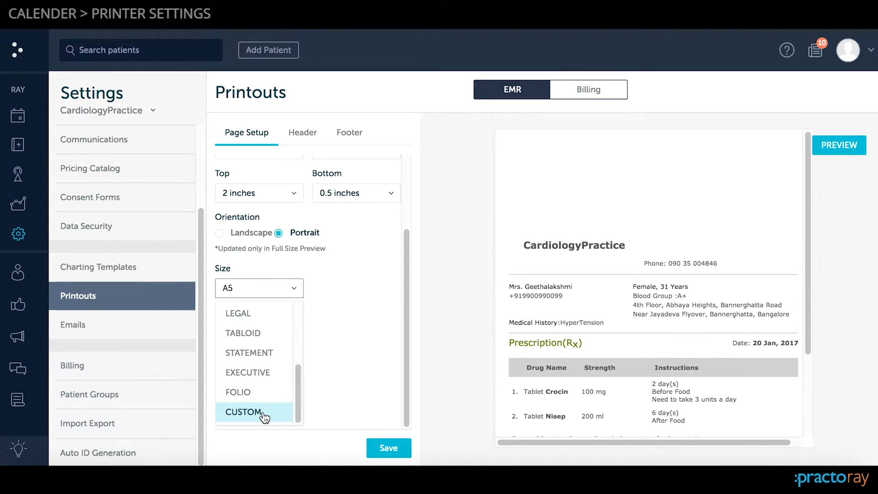
click(262, 410)
scroll(316, 316, up, 2)
click(309, 372)
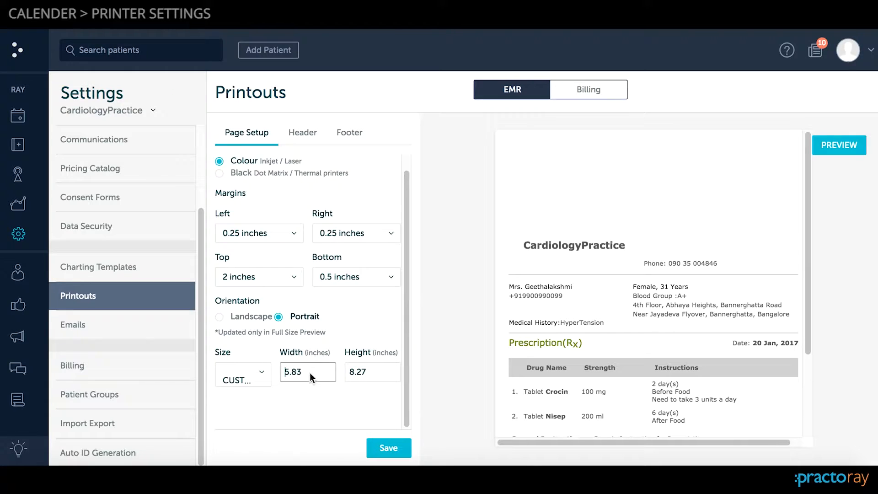
key(Delete)
text(9)
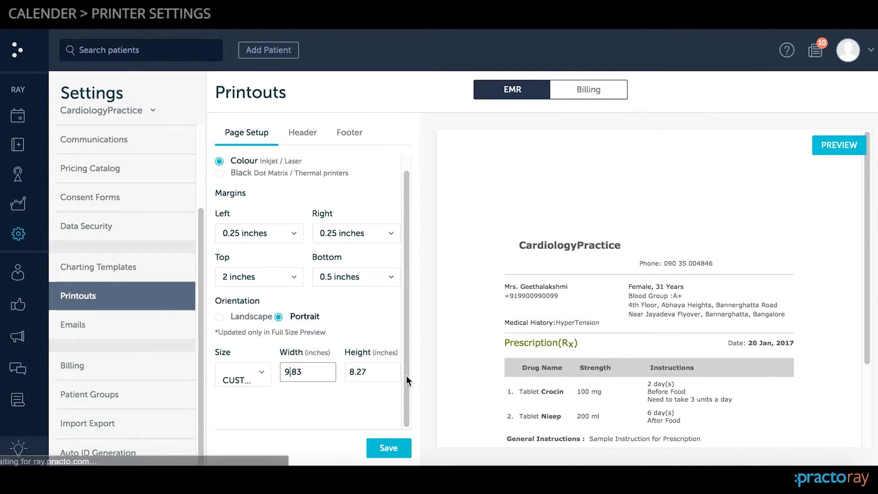
scroll(507, 339, down, 1)
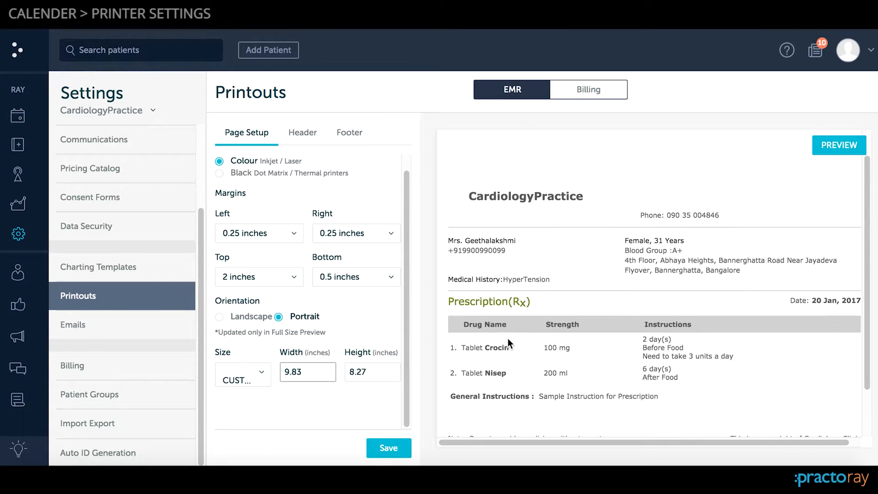
click(361, 234)
scroll(597, 336, down, 1)
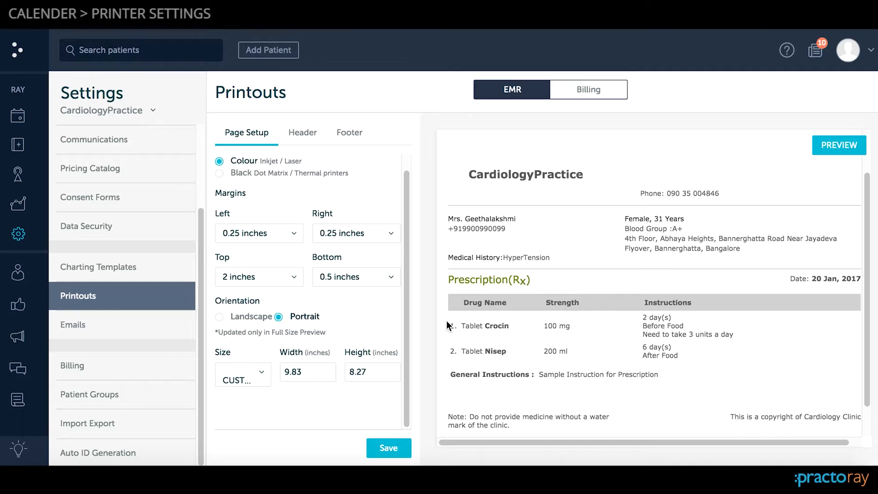
scroll(493, 317, down, 2)
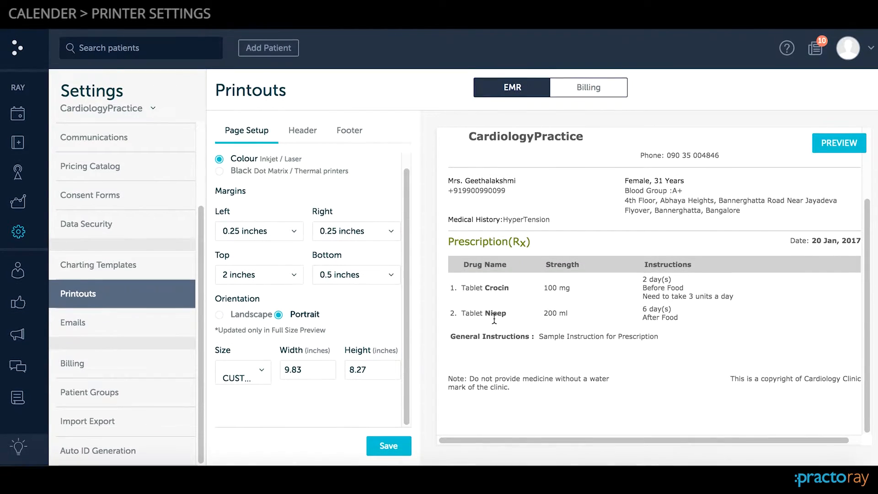
scroll(468, 324, up, 4)
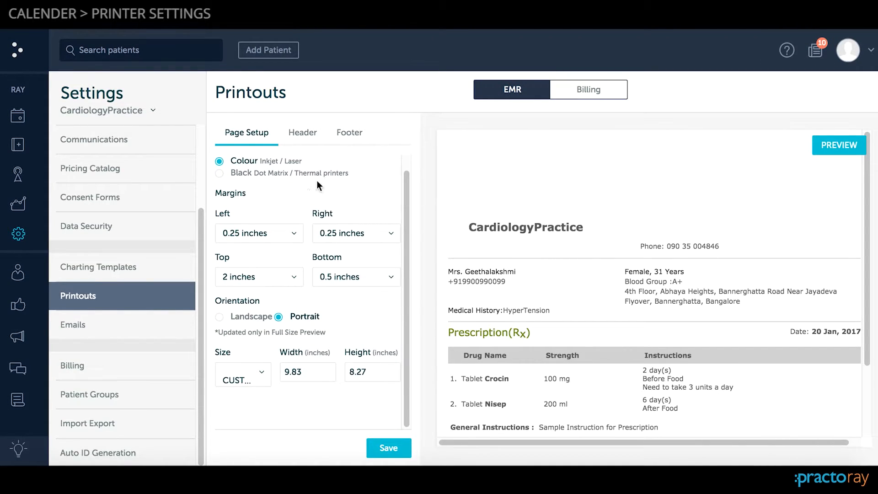
- In the printout's Header settings, turn the pre printed stationery exclusion on and off again, and change the title to Cardiology Practice
click(305, 136)
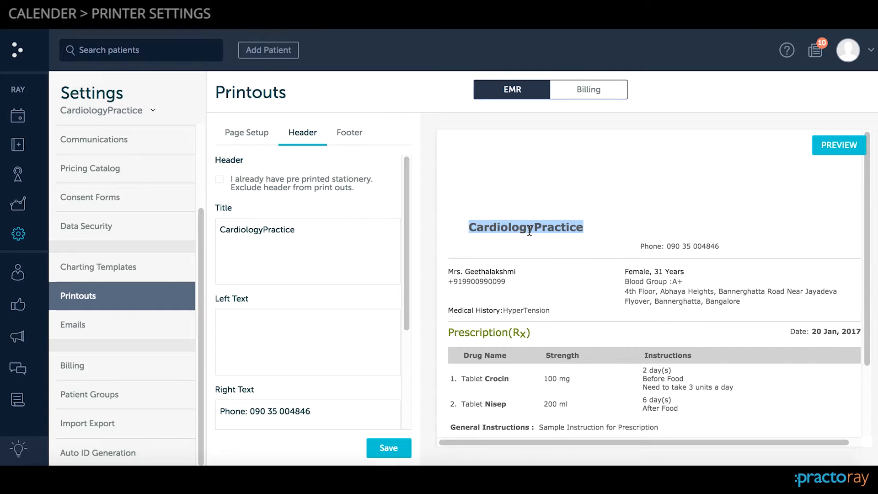
click(224, 179)
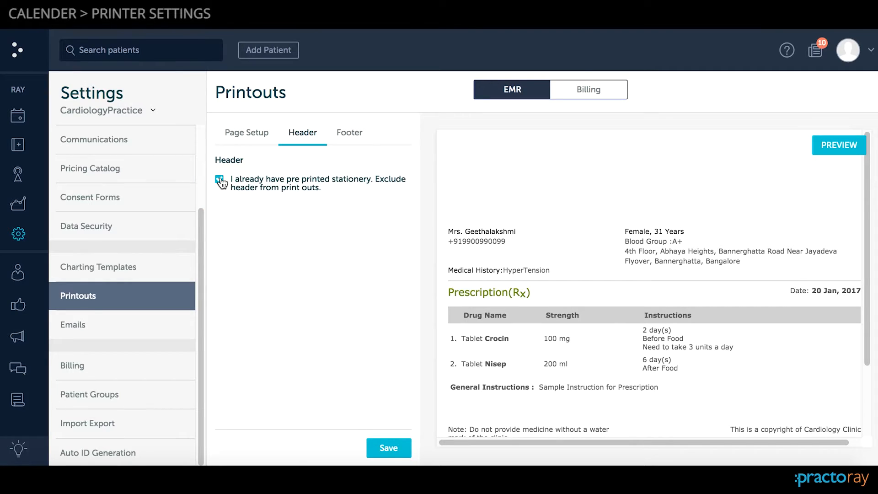
click(220, 180)
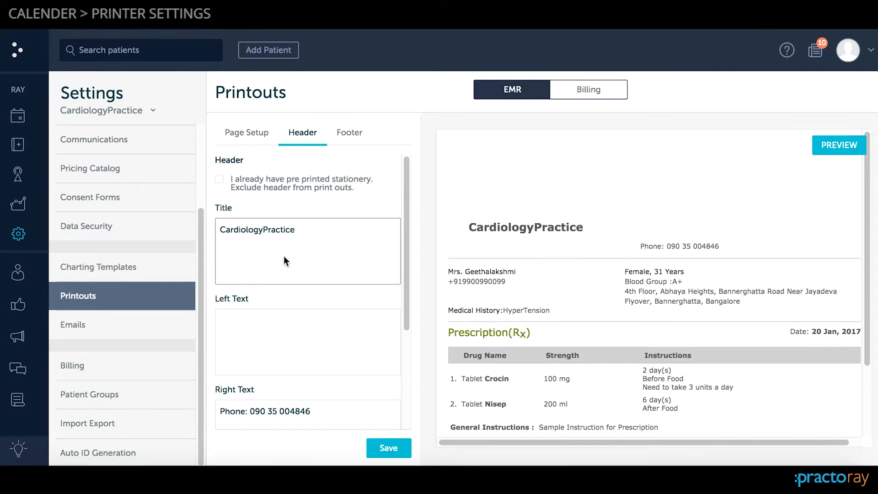
- In the EMR printout's Footer settings, check the signatures in the prescription preview and enter Thanks in the left signature
click(346, 133)
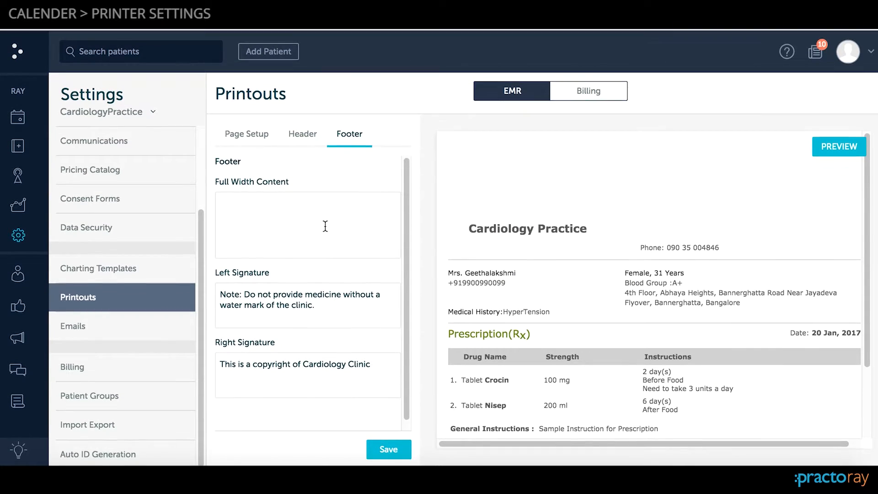
scroll(325, 226, down, 1)
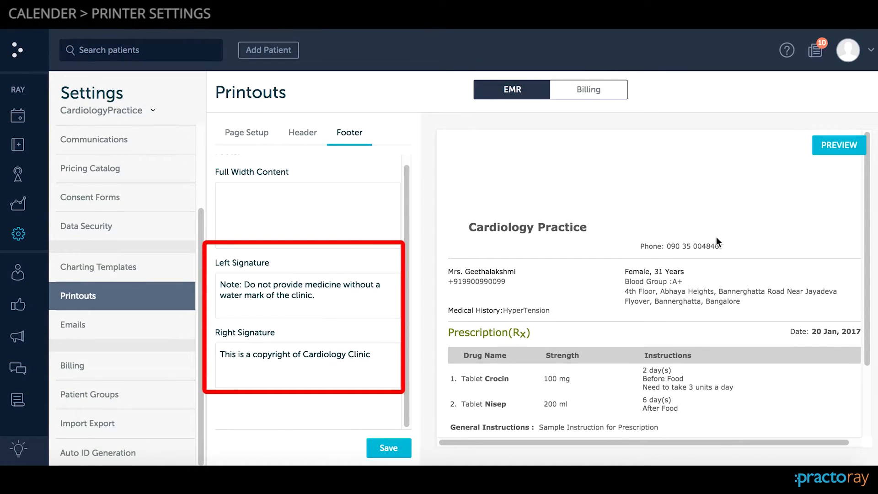
scroll(716, 237, down, 4)
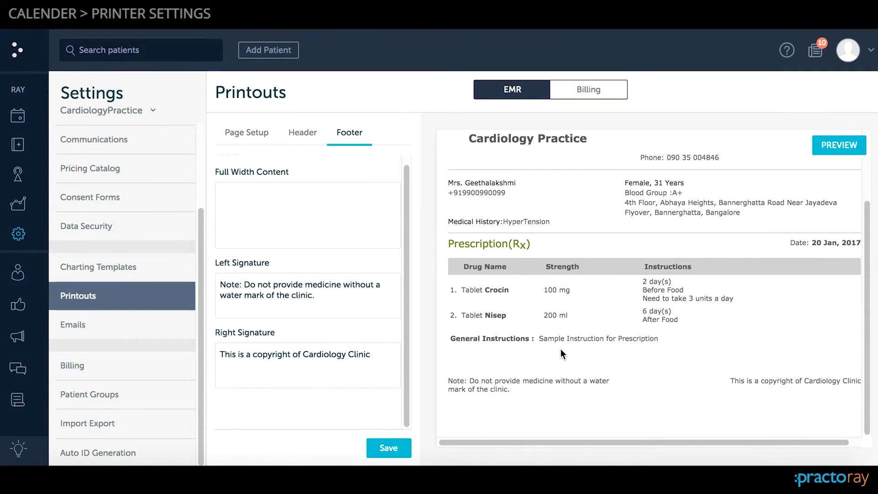
click(323, 295)
text(Thanks)
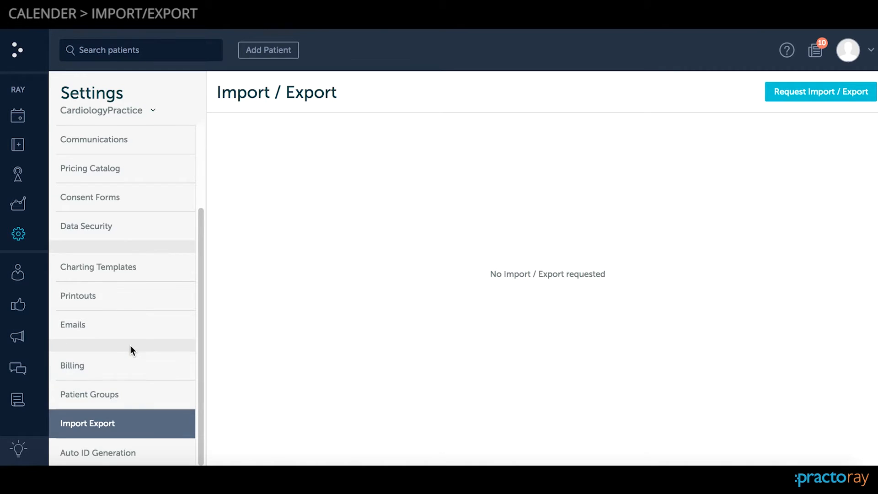
- Fill in a data import request with New XipPOS icons.xlsx, found by searching .xls, as the upload and Saral as the source software
scroll(131, 346, up, 3)
scroll(132, 352, down, 3)
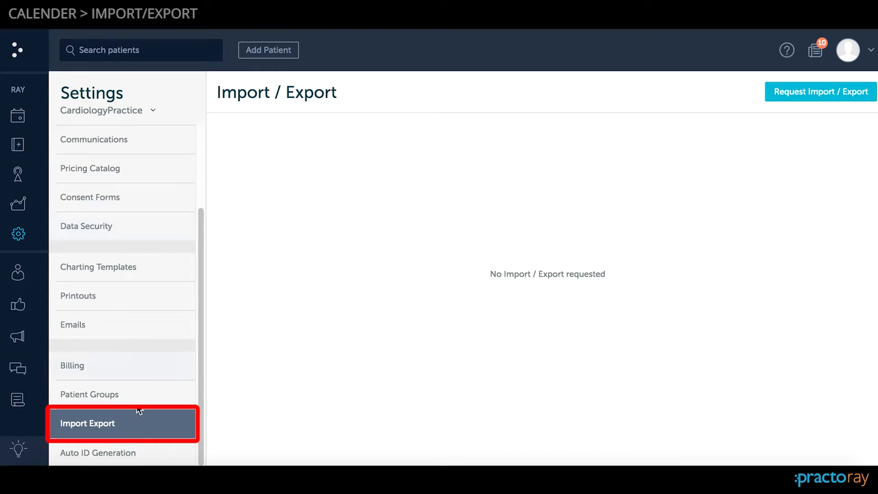
click(833, 91)
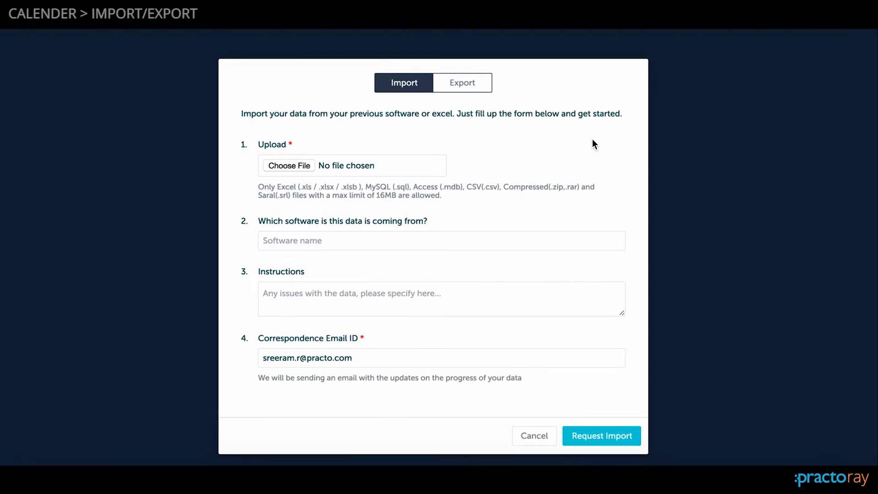
click(298, 165)
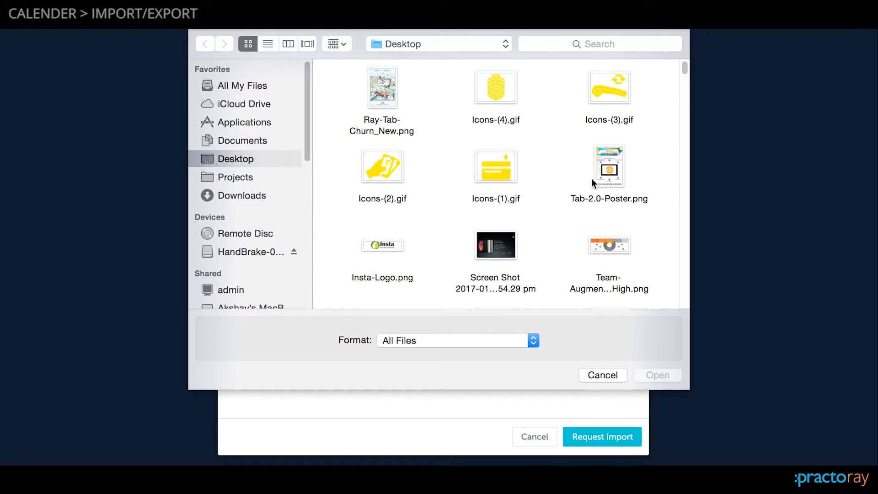
scroll(589, 183, down, 5)
scroll(589, 183, down, 3)
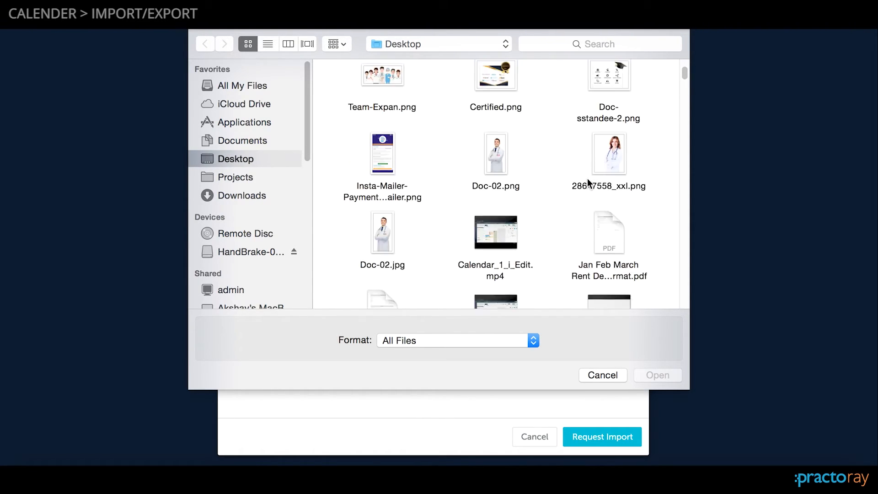
click(612, 44)
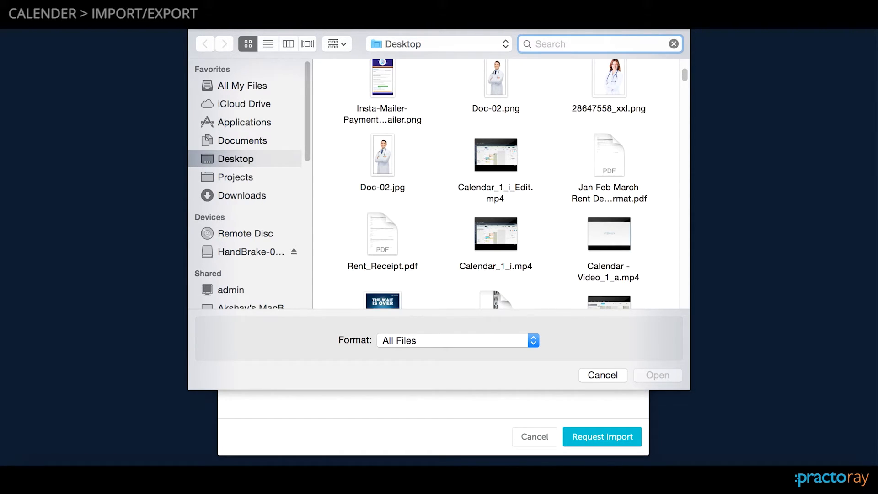
text(.xls)
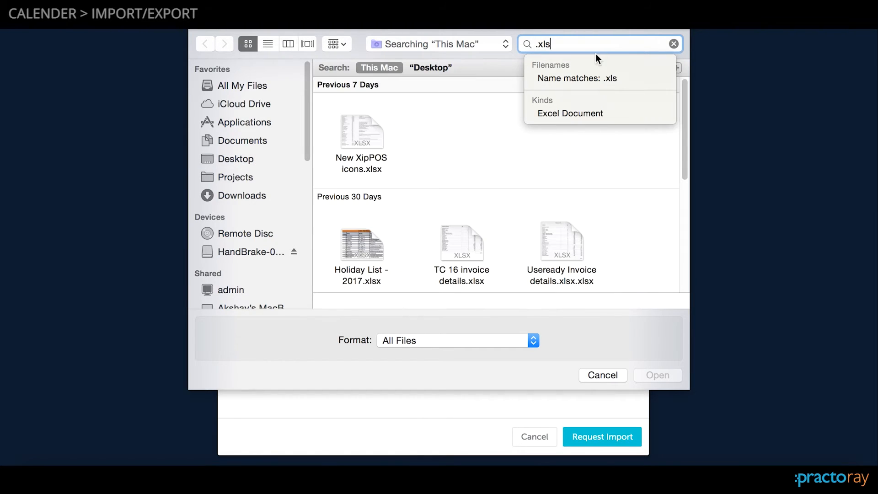
click(351, 147)
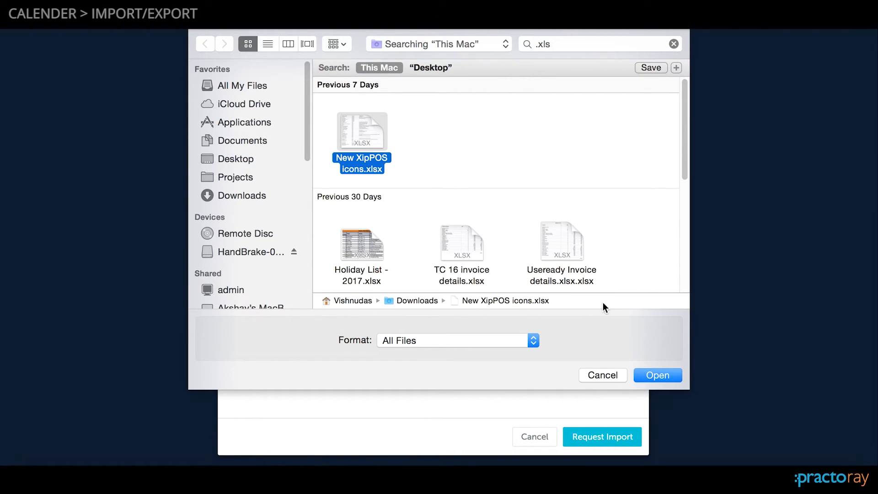
click(654, 374)
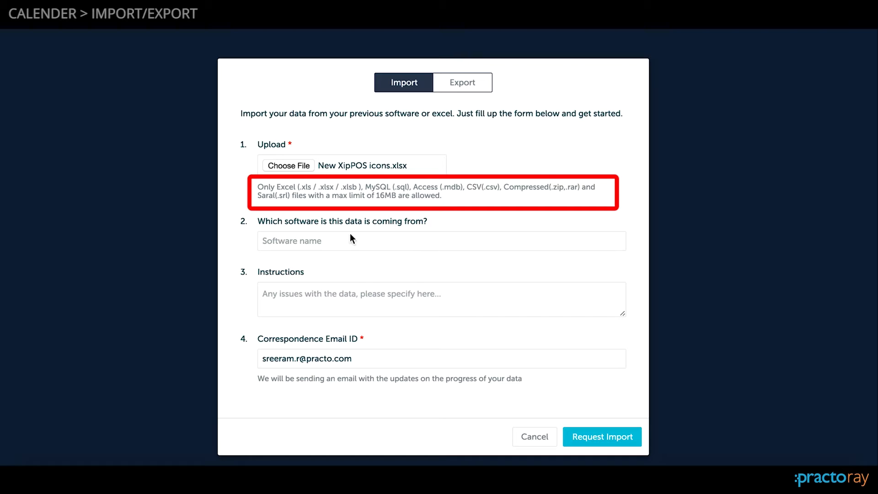
click(326, 241)
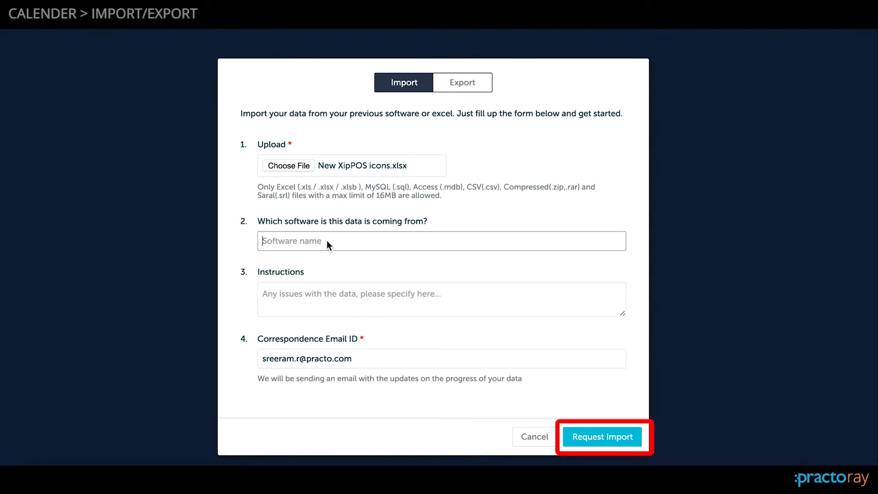
text(Saral)
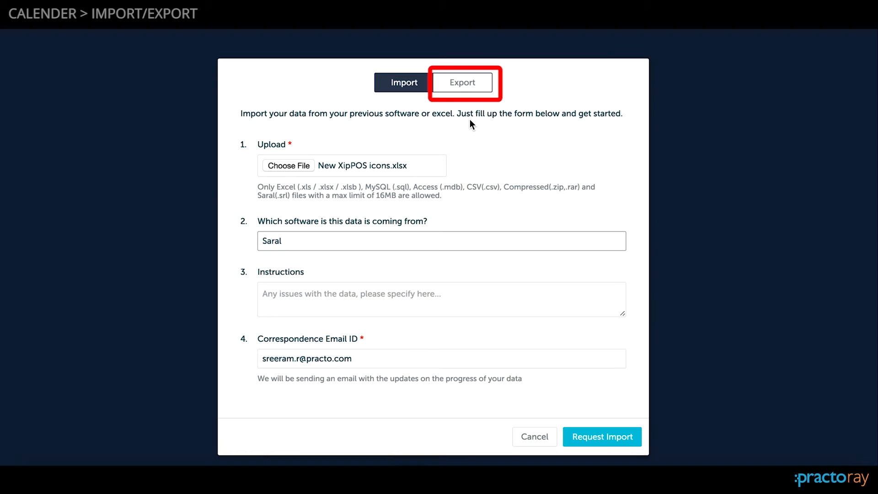
- Request an export of Patients, Appointments, Treatments, Prescriptions, Clinical Notes and Files, leaving out Procedure Catalog
click(463, 82)
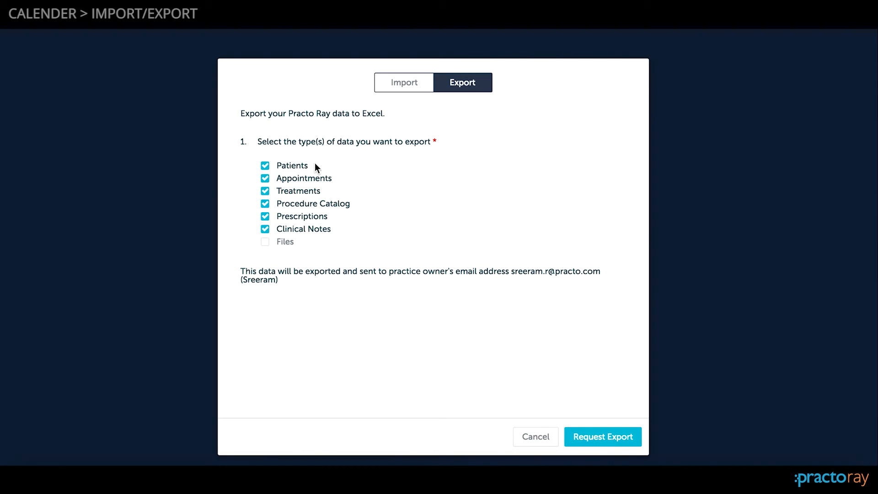
click(283, 166)
click(283, 180)
click(282, 196)
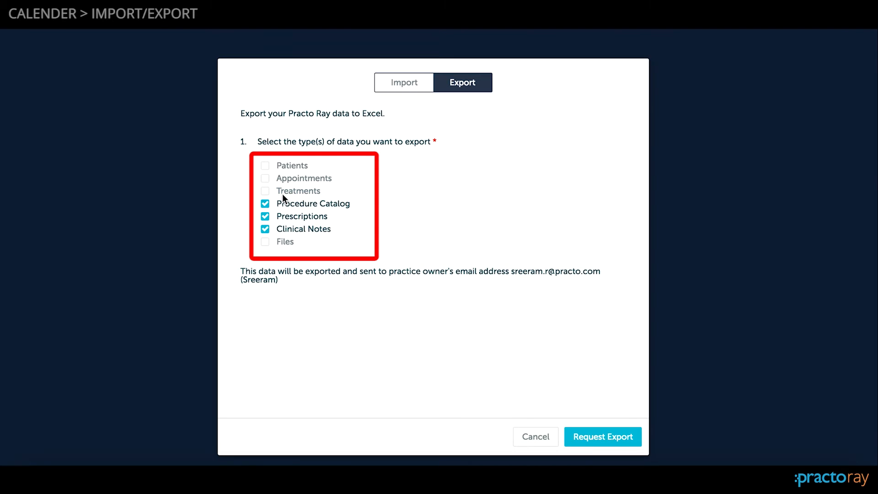
click(277, 166)
click(267, 243)
click(273, 181)
click(270, 190)
click(305, 205)
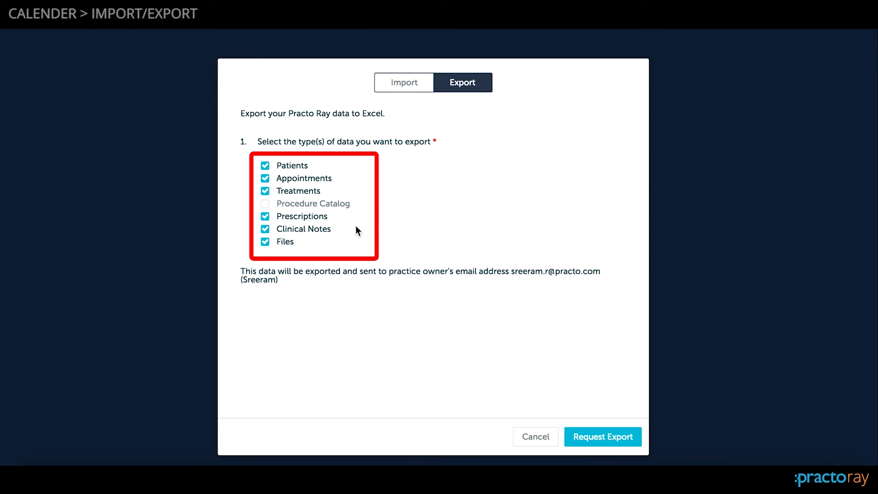
click(592, 432)
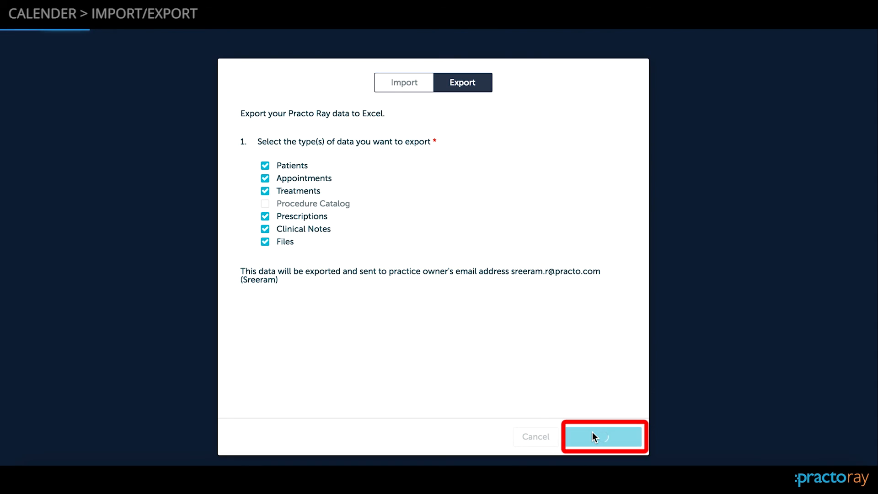